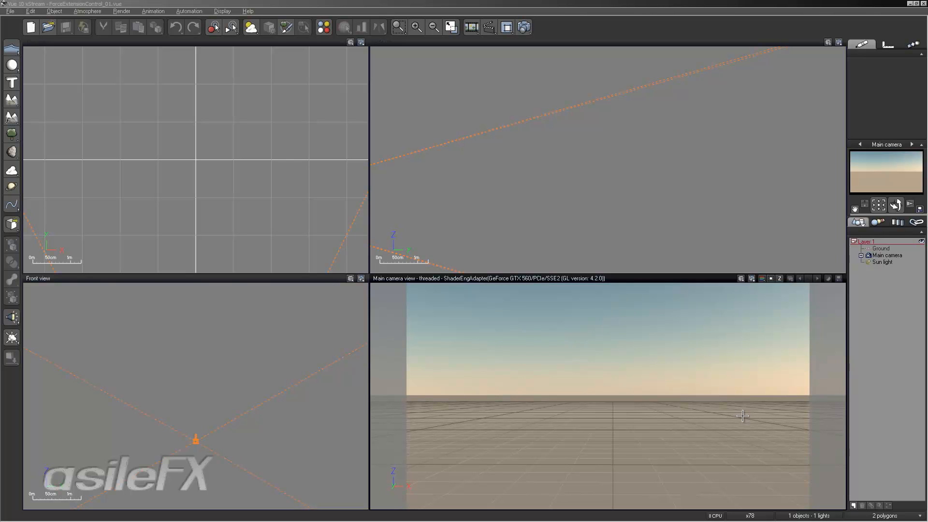
Add a procedural terrain to the scene and raise it slightly above the ground in the enlarged main camera view.
{"action": "left_click", "coordinate": [11, 118]}
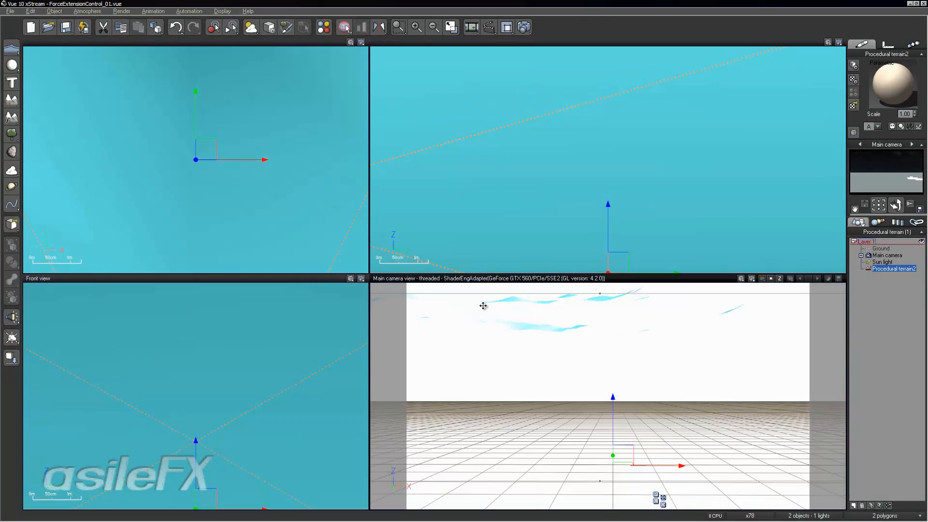
{"action": "scroll", "coordinate": [686, 356], "scroll_direction": "down", "scroll_amount": 3}
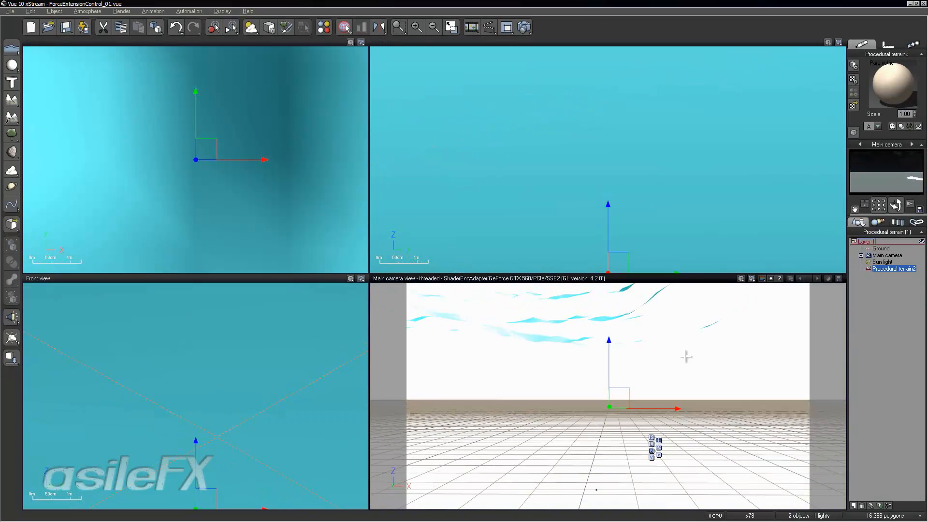
{"action": "right_click_drag", "start_coordinate": [596, 490], "coordinate": [607, 290], "text": "ctrl"}
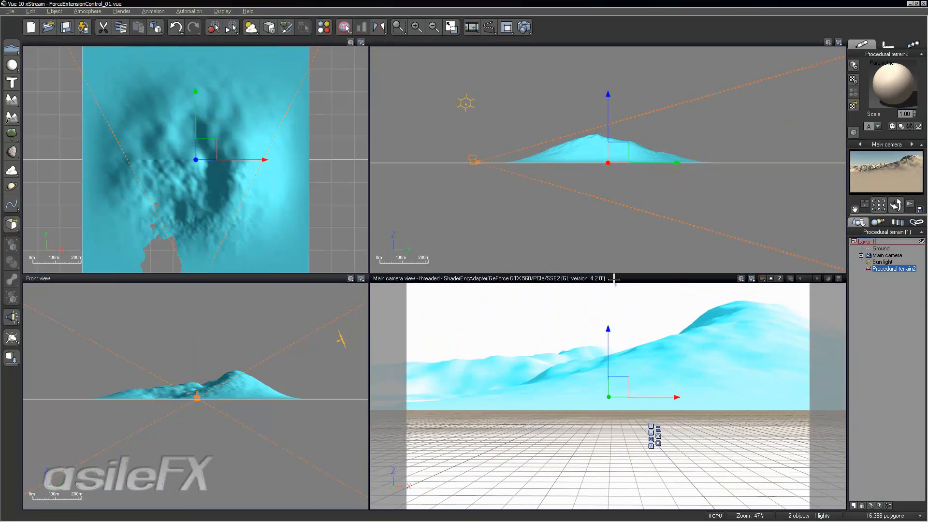
{"action": "double_click", "coordinate": [613, 280]}
{"action": "right_click_drag", "start_coordinate": [335, 274], "coordinate": [411, 278]}
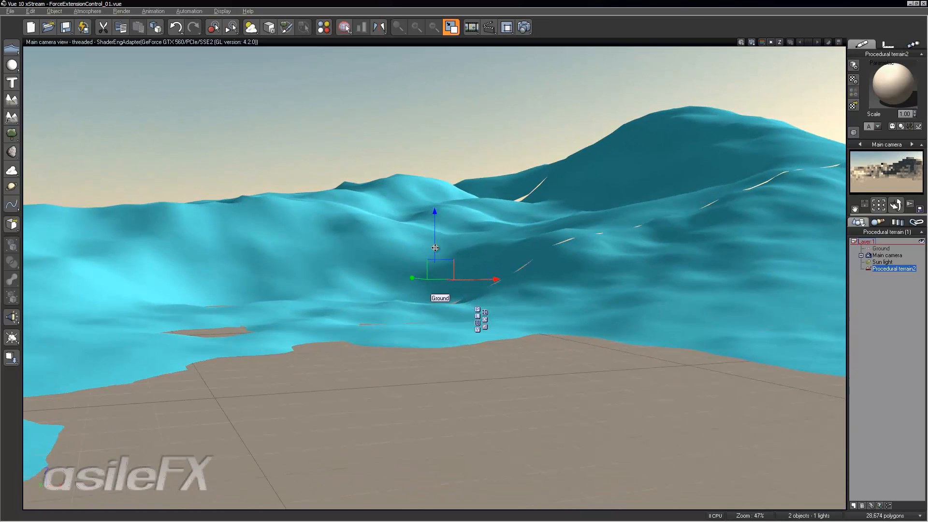
{"action": "left_click_drag", "start_coordinate": [435, 248], "coordinate": [435, 243]}
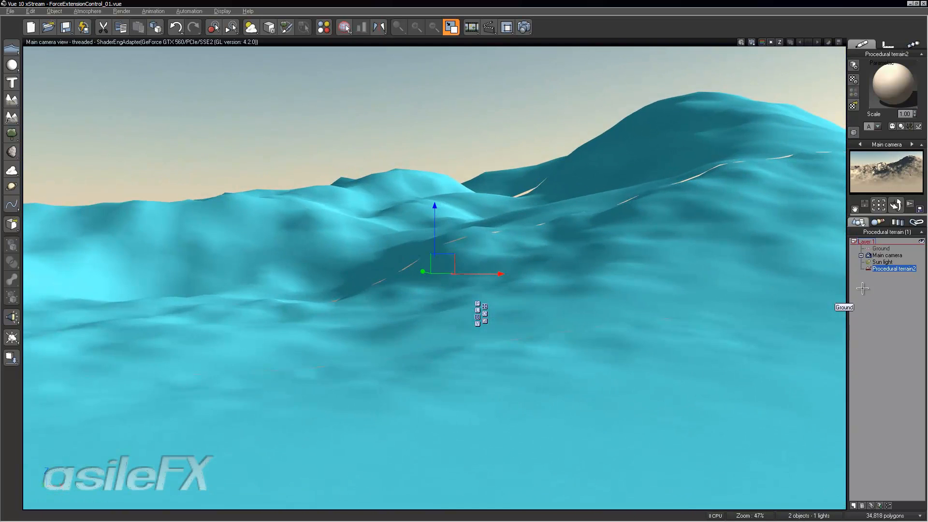
{"action": "left_click", "coordinate": [862, 289]}
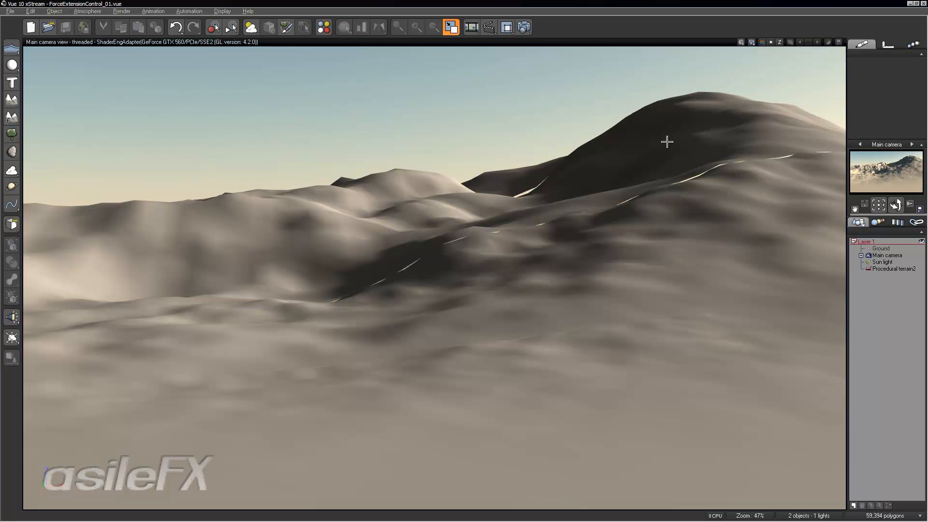
Open the procedural terrain for editing and try several random variations of its altitude production function.
{"action": "double_click", "coordinate": [643, 195]}
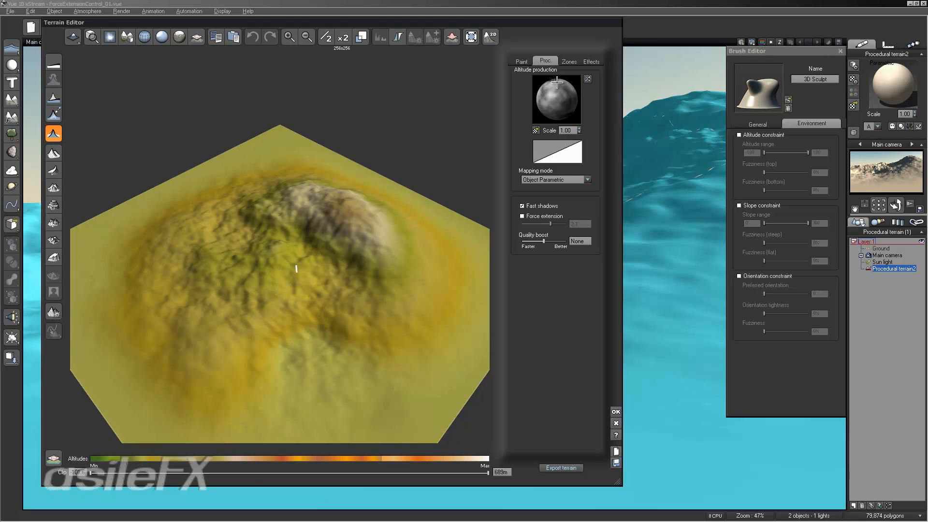
{"action": "left_click", "coordinate": [526, 61]}
{"action": "left_click", "coordinate": [550, 62]}
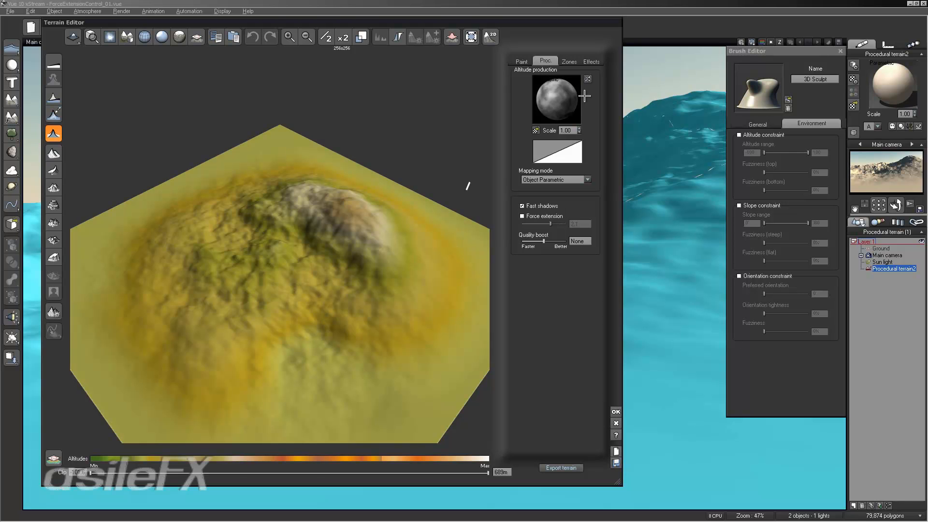
{"action": "left_click", "coordinate": [588, 78]}
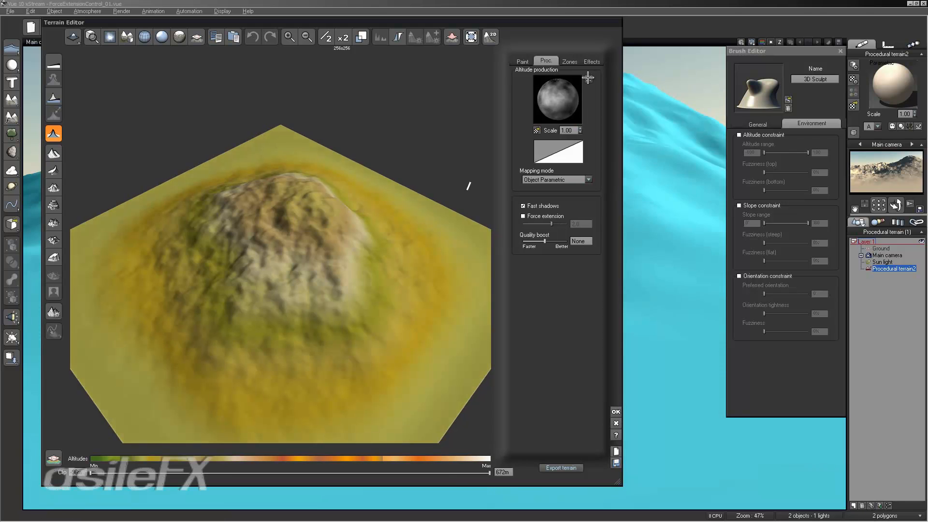
{"action": "left_click", "coordinate": [587, 78]}
{"action": "left_click", "coordinate": [588, 77]}
{"action": "left_click", "coordinate": [588, 78]}
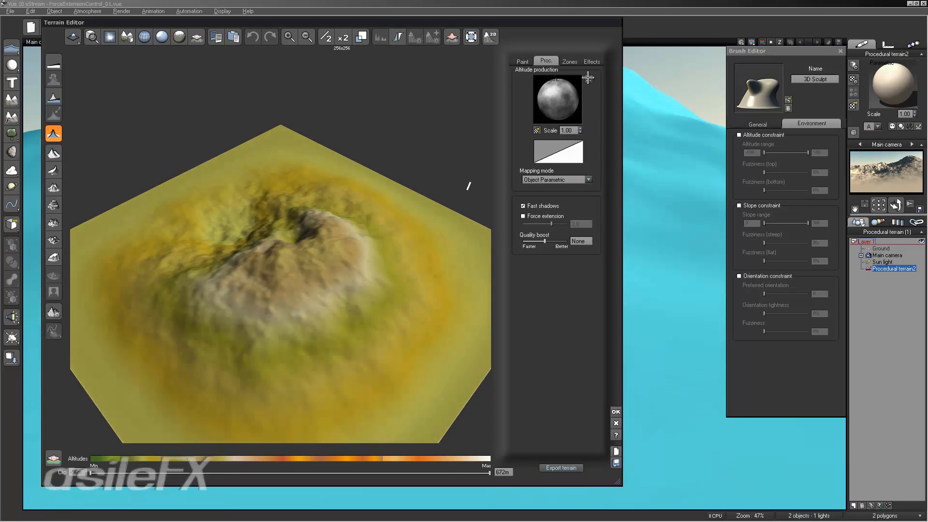
{"action": "left_click", "coordinate": [588, 78]}
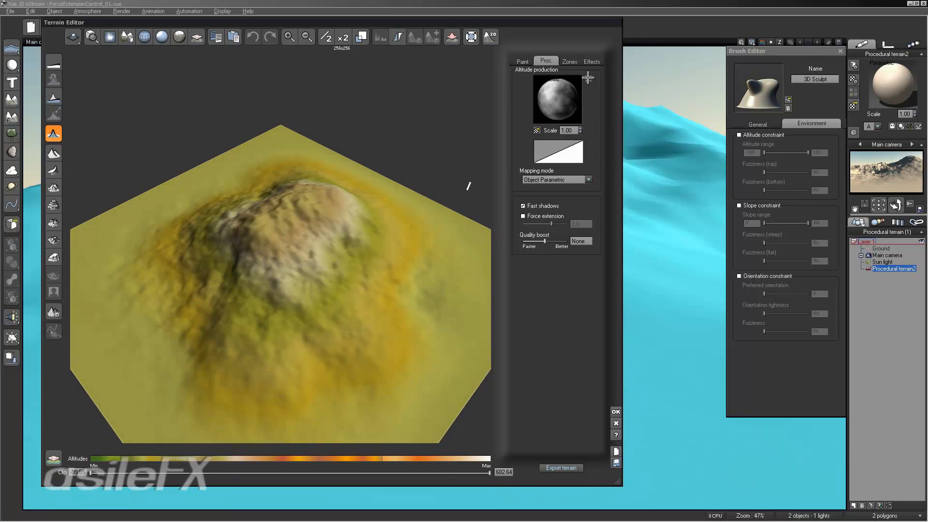
{"action": "left_click", "coordinate": [587, 78]}
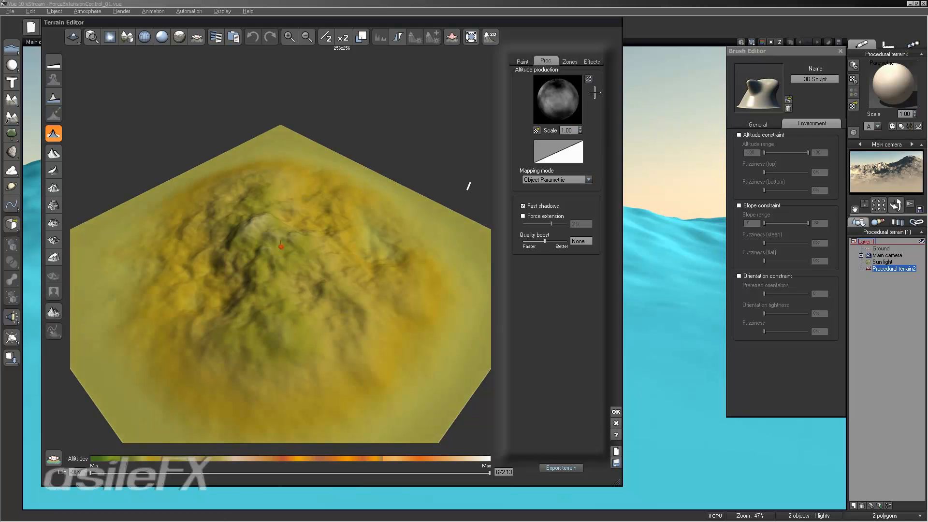
{"action": "left_click", "coordinate": [589, 80]}
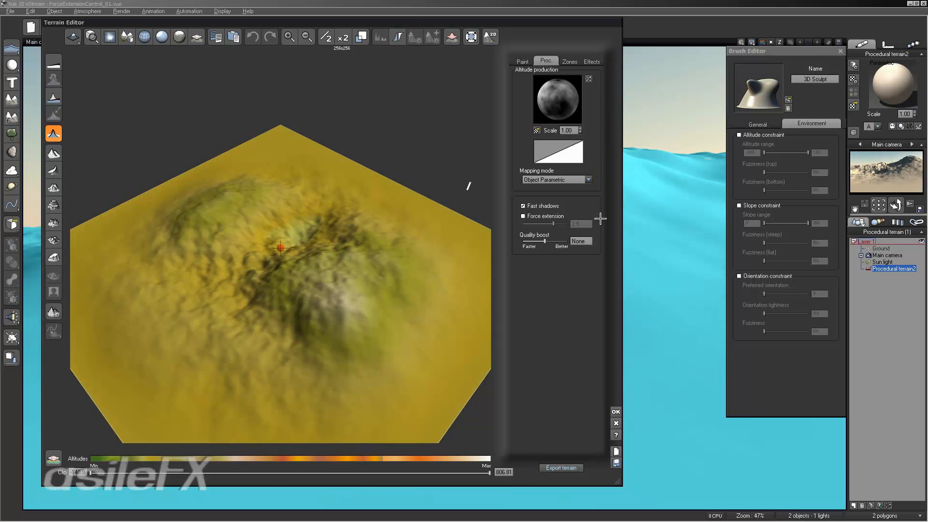
{"action": "left_click", "coordinate": [588, 77]}
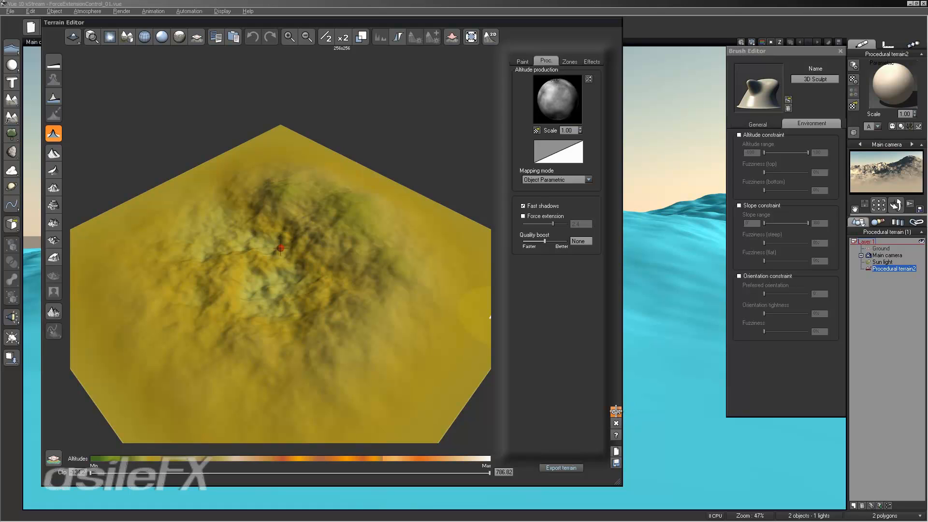
{"action": "left_click", "coordinate": [616, 411]}
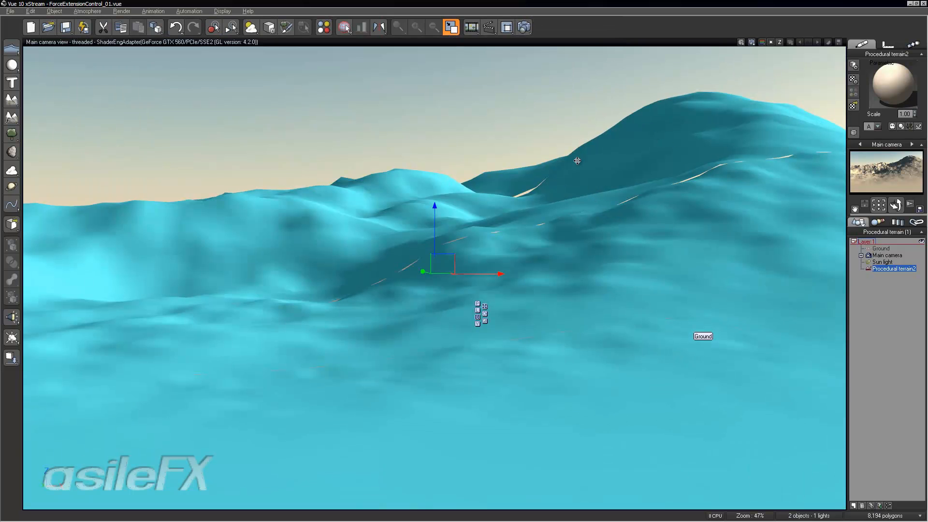
Examine the terrain's profile in an enlarged front view and check its size values before restoring the four-view layout.
{"action": "double_click", "coordinate": [606, 43]}
{"action": "right_click_drag", "start_coordinate": [312, 392], "coordinate": [365, 405]}
{"action": "double_click", "coordinate": [286, 277]}
{"action": "scroll", "coordinate": [520, 310], "scroll_direction": "up", "scroll_amount": 7}
{"action": "scroll", "coordinate": [521, 310], "scroll_direction": "down", "scroll_amount": 2}
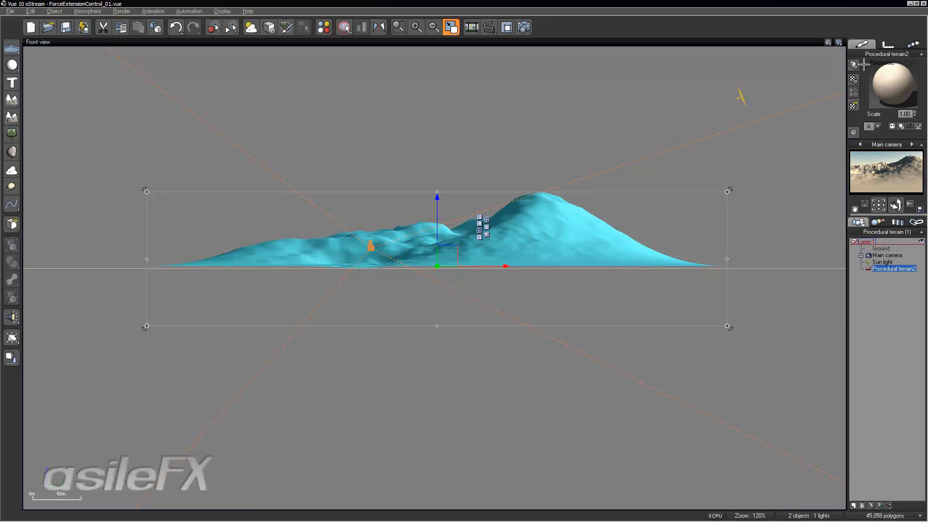
{"action": "left_click", "coordinate": [888, 45]}
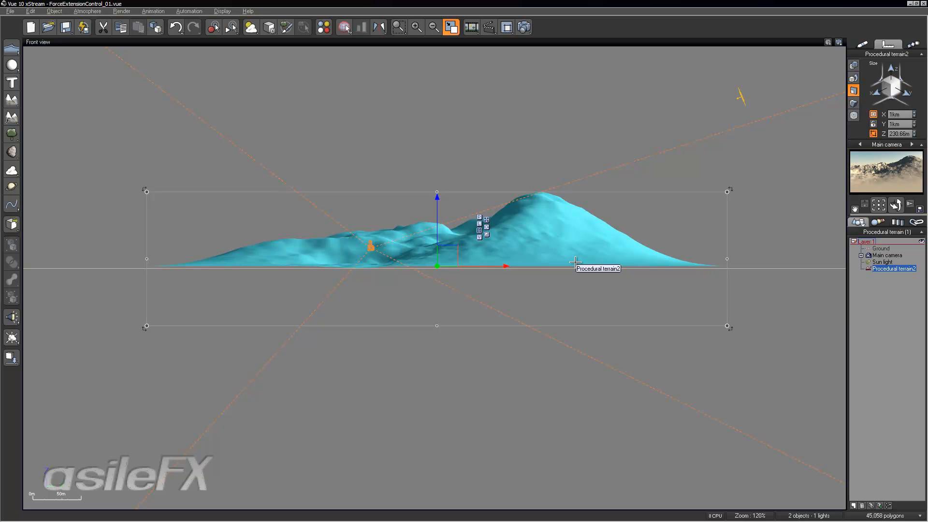
{"action": "left_click", "coordinate": [854, 44]}
{"action": "double_click", "coordinate": [725, 42]}
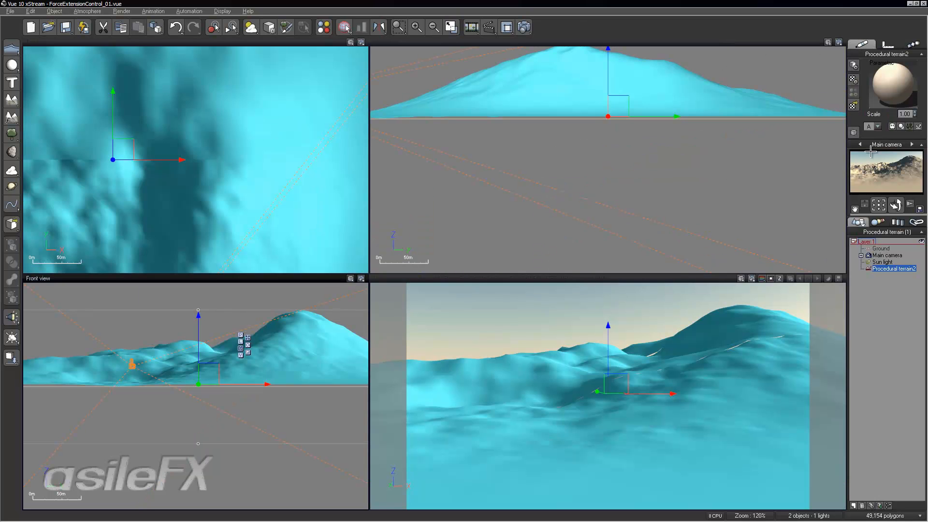
Try adding the Shattered fields layer to the terrain's material with an alpha boost of 0%, and inspect its altitude range.
{"action": "double_click", "coordinate": [892, 94]}
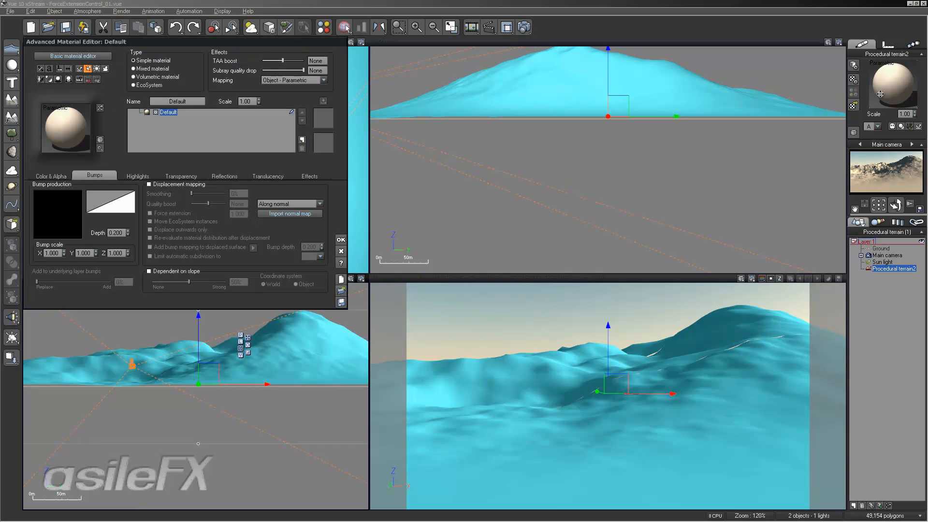
{"action": "left_click", "coordinate": [304, 140]}
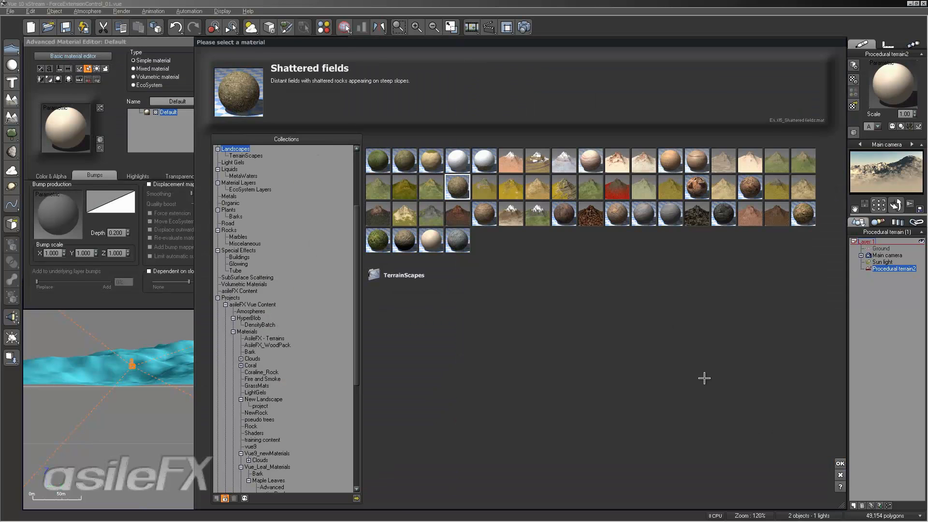
{"action": "key", "text": "Escape"}
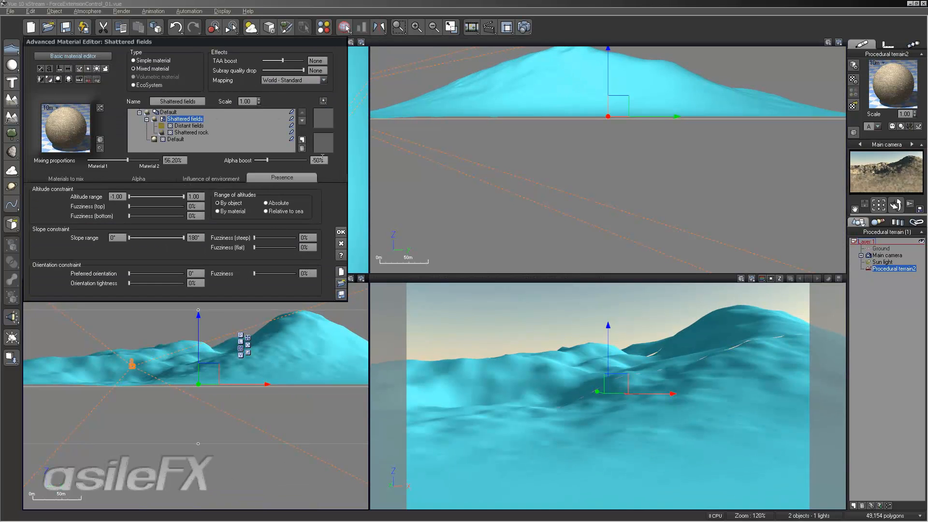
{"action": "left_click", "coordinate": [323, 158]}
{"action": "type", "text": "0"}
{"action": "key", "text": "Return"}
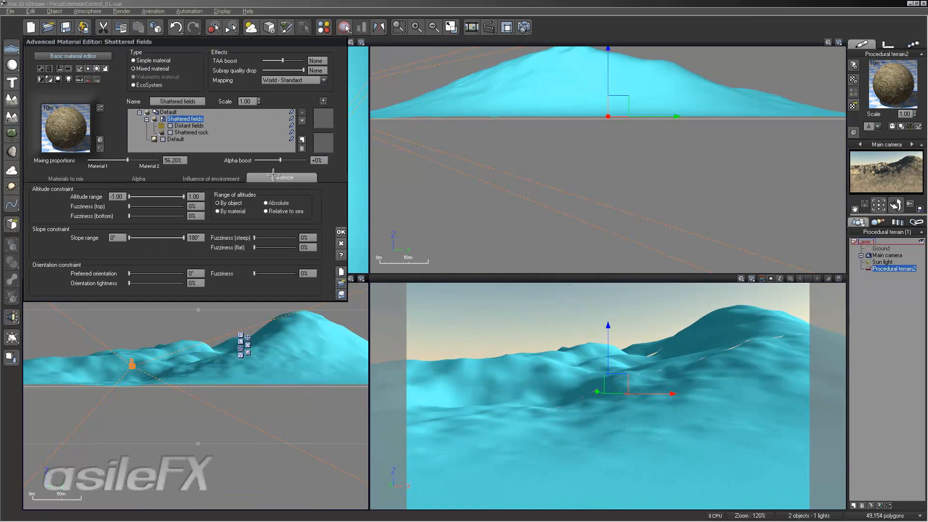
{"action": "left_click", "coordinate": [124, 197]}
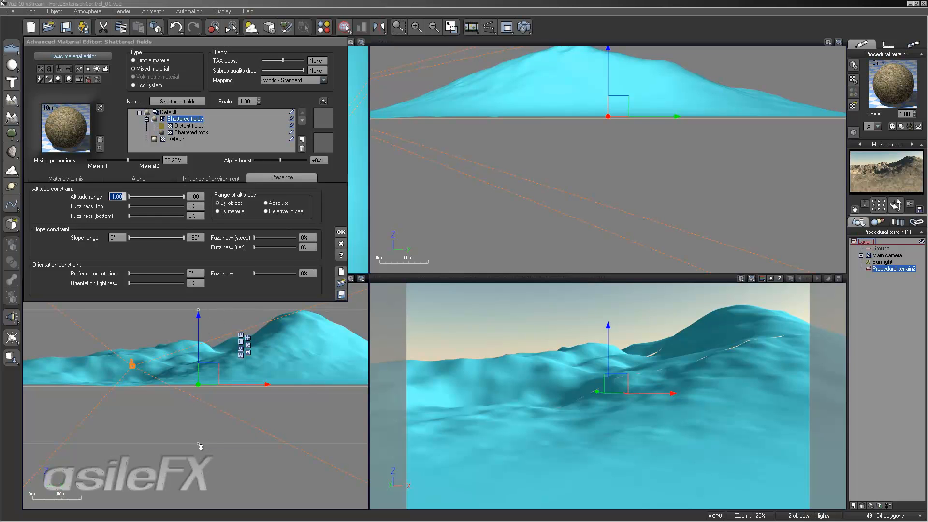
{"action": "left_click", "coordinate": [341, 244]}
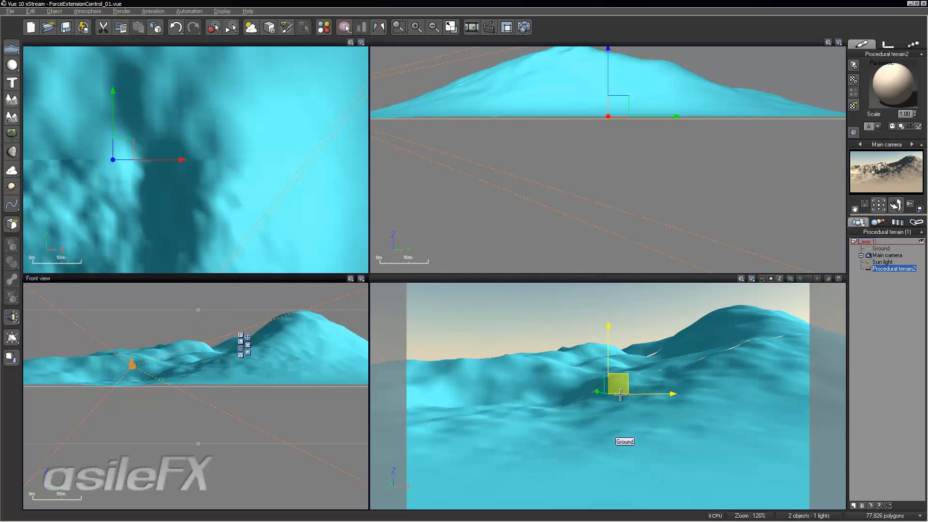
Open the procedural terrain for editing and examine the output preview of its altitude production function.
{"action": "double_click", "coordinate": [672, 362]}
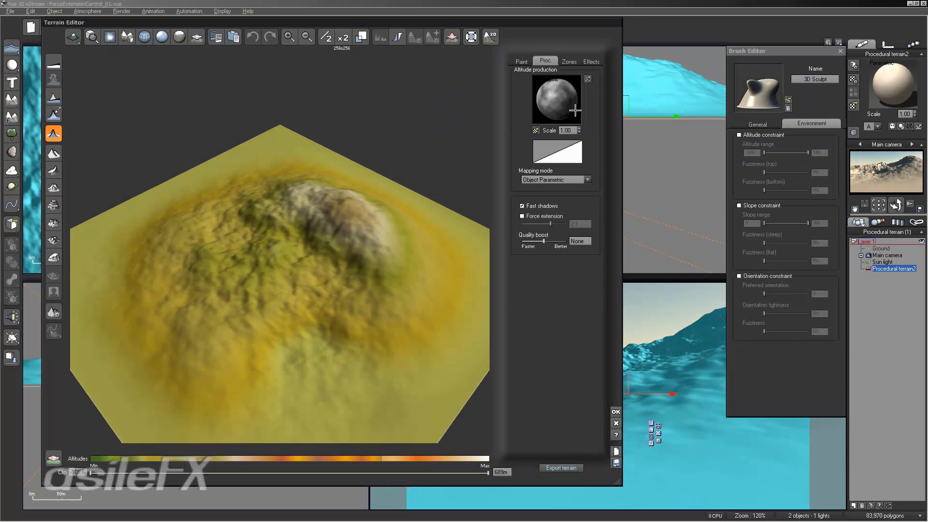
{"action": "right_click_drag", "start_coordinate": [373, 293], "coordinate": [280, 335]}
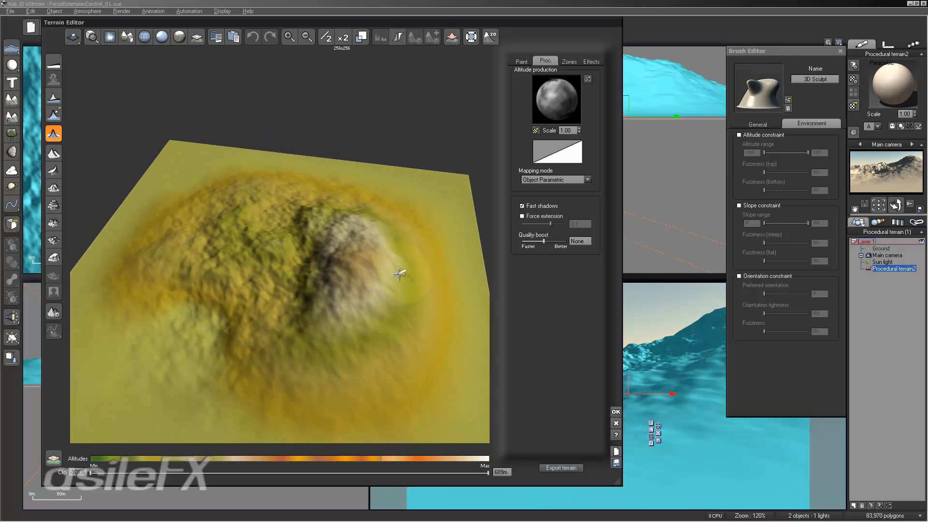
{"action": "right_click", "coordinate": [556, 82]}
{"action": "left_click", "coordinate": [562, 109]}
{"action": "left_click_drag", "start_coordinate": [709, 330], "coordinate": [733, 349]}
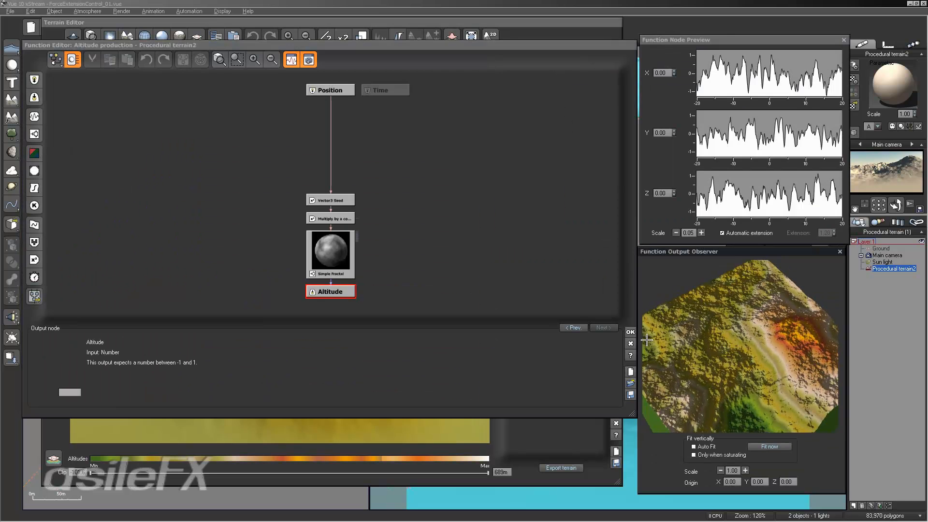
{"action": "left_click", "coordinate": [631, 344]}
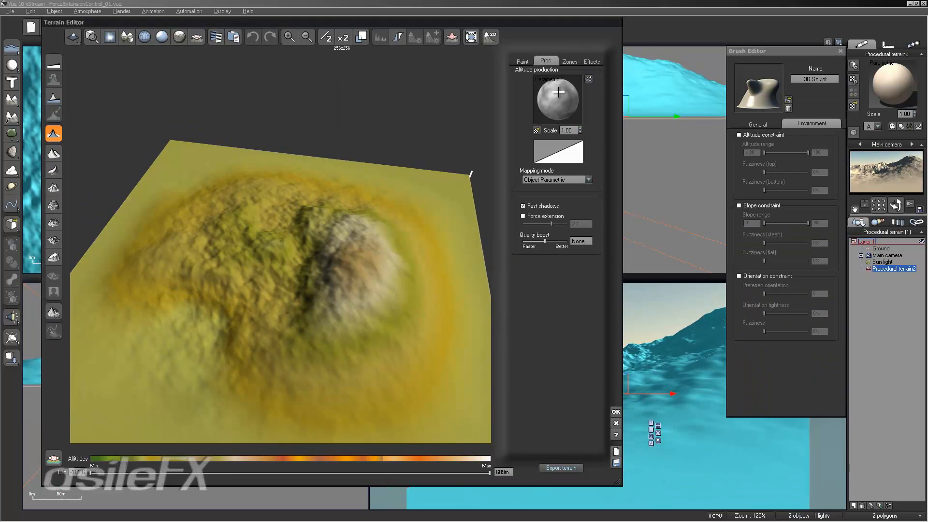
Reopen the altitude production function and inspect its output observer from several angles with Auto Fit turned on.
{"action": "right_click", "coordinate": [571, 98]}
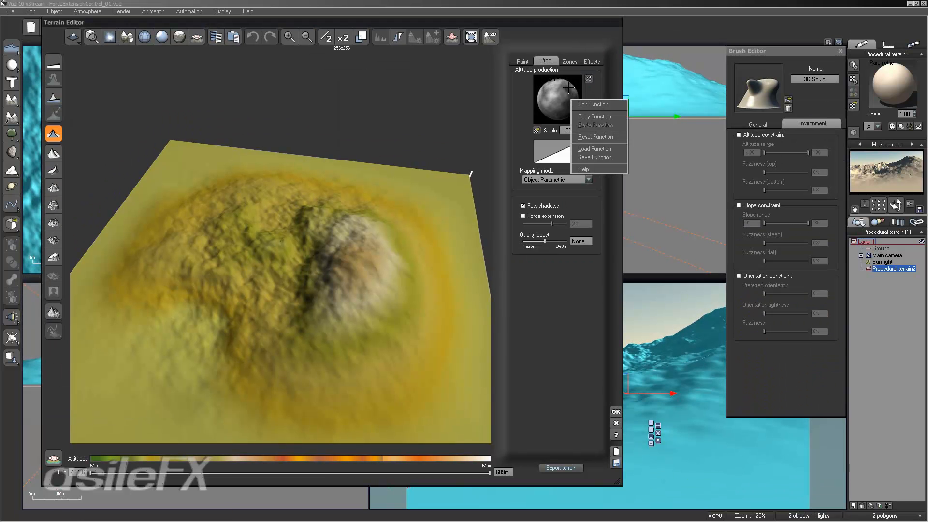
{"action": "left_click", "coordinate": [591, 104]}
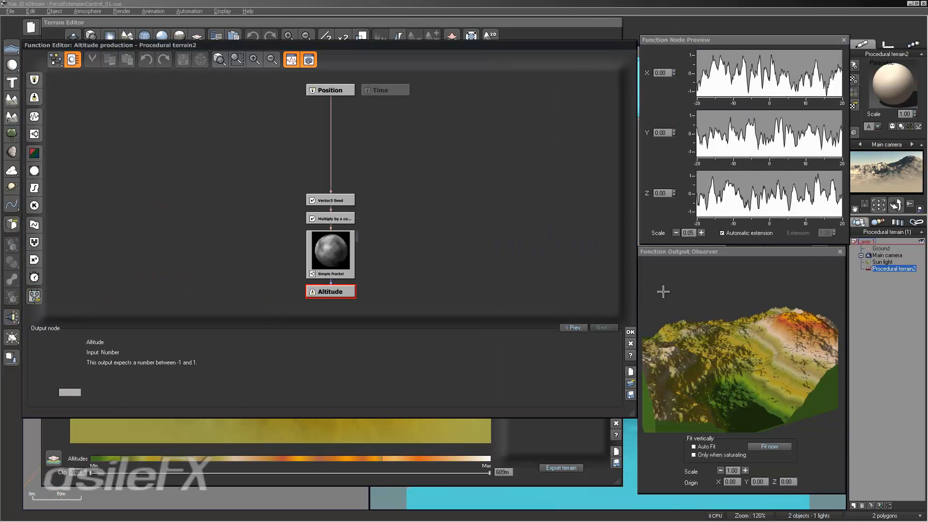
{"action": "right_click_drag", "start_coordinate": [763, 355], "coordinate": [765, 349]}
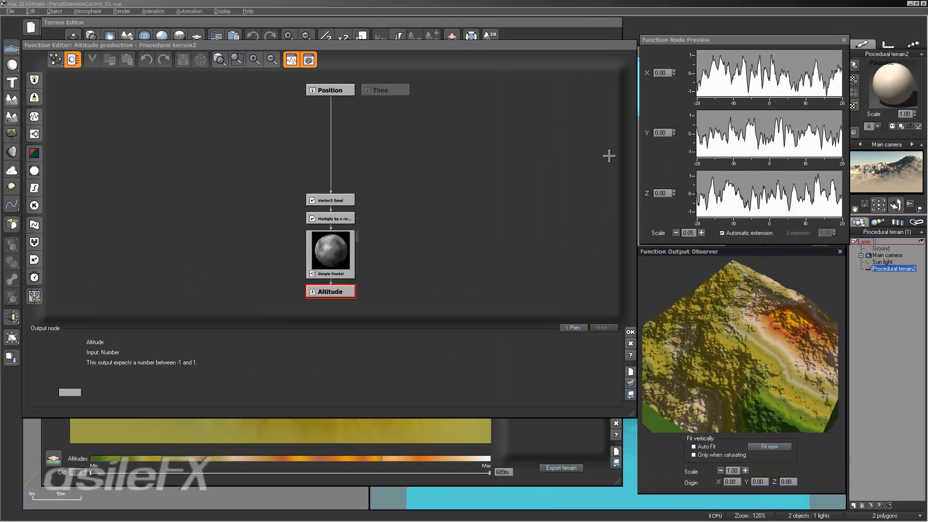
{"action": "left_click", "coordinate": [310, 57]}
{"action": "left_click", "coordinate": [310, 57]}
{"action": "right_click_drag", "start_coordinate": [755, 318], "coordinate": [758, 388]}
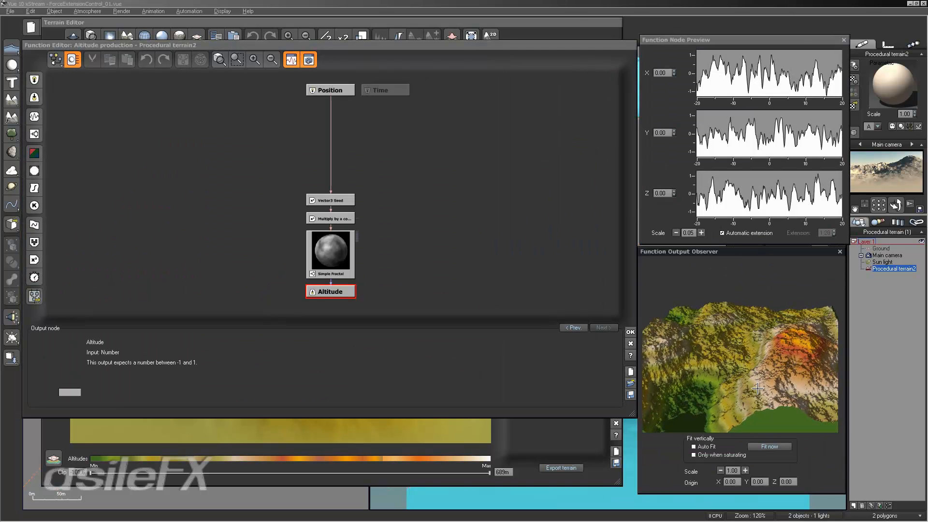
{"action": "right_click_drag", "start_coordinate": [748, 349], "coordinate": [760, 382]}
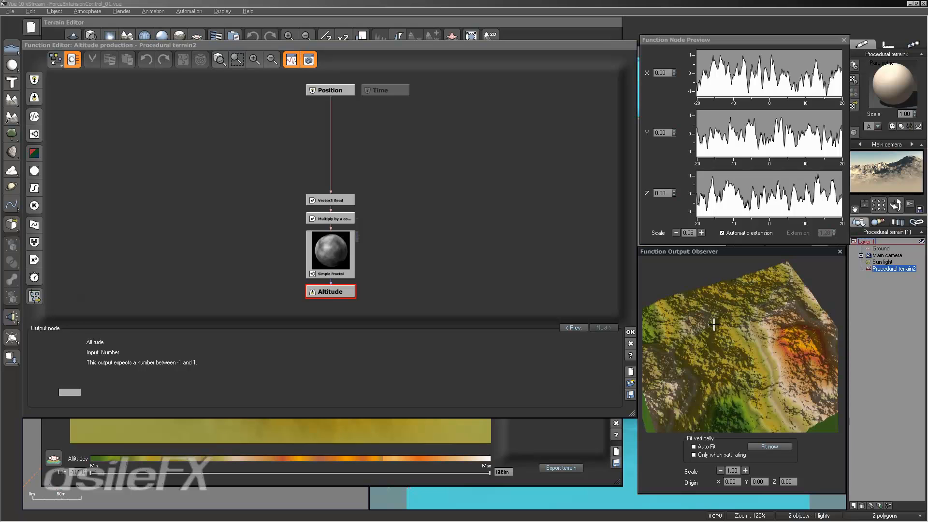
{"action": "left_click", "coordinate": [712, 445]}
{"action": "right_click_drag", "start_coordinate": [754, 375], "coordinate": [720, 371]}
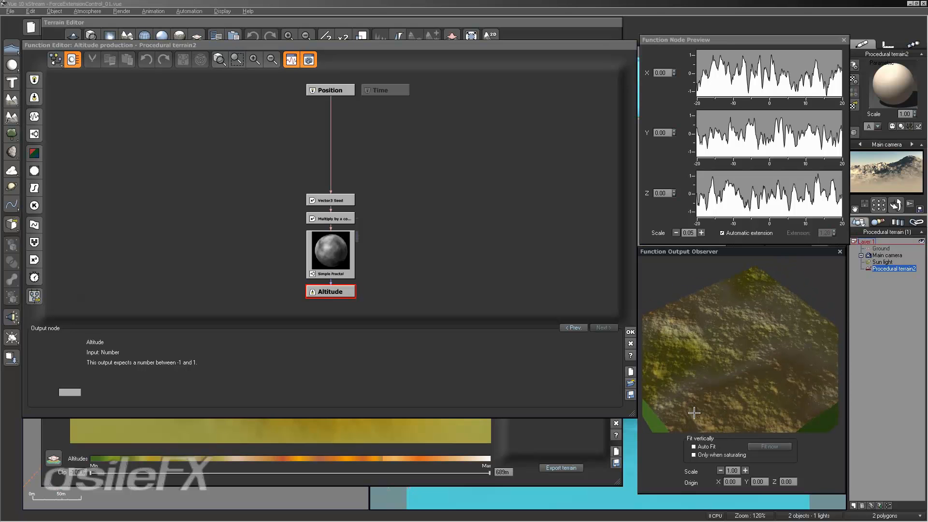
{"action": "left_click", "coordinate": [631, 332]}
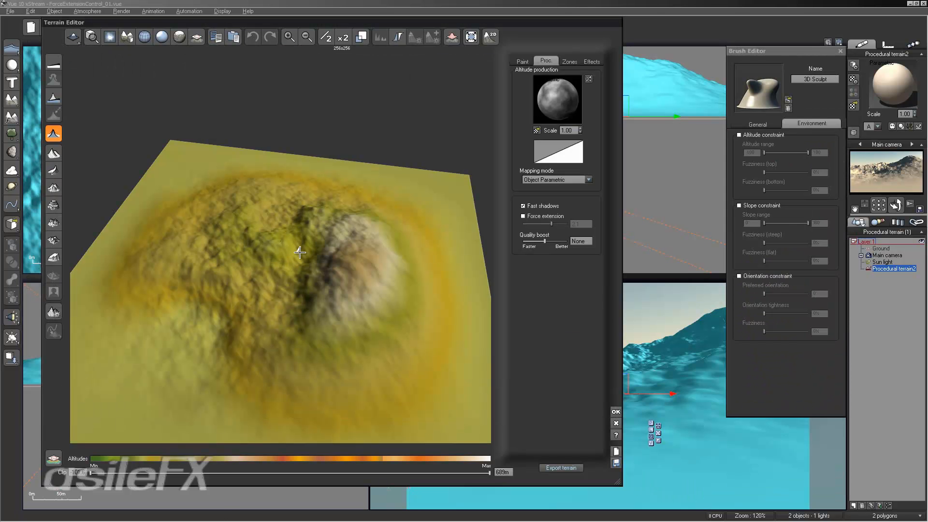
Turn on force extension for the procedural terrain with a value of 1.0 and accept the terrain edit.
{"action": "right_click_drag", "start_coordinate": [460, 263], "coordinate": [474, 236]}
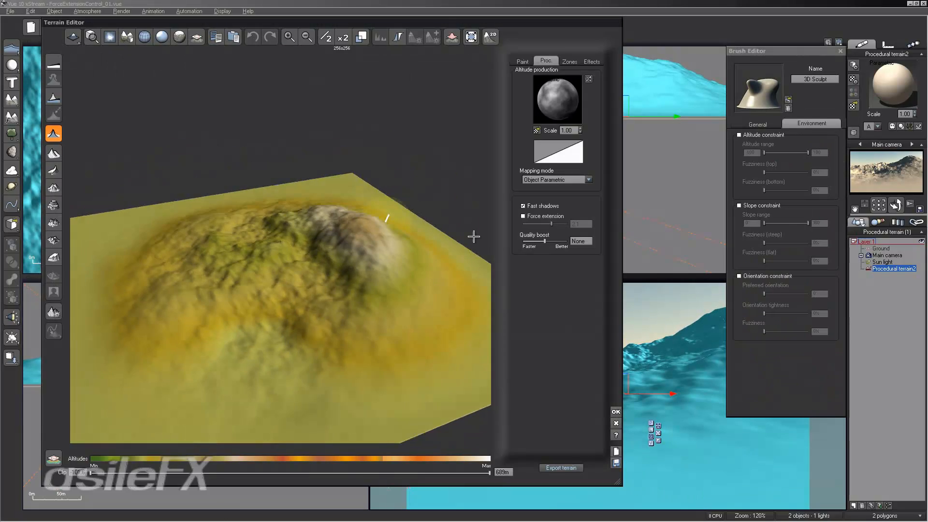
{"action": "left_click", "coordinate": [567, 58]}
{"action": "left_click", "coordinate": [523, 60]}
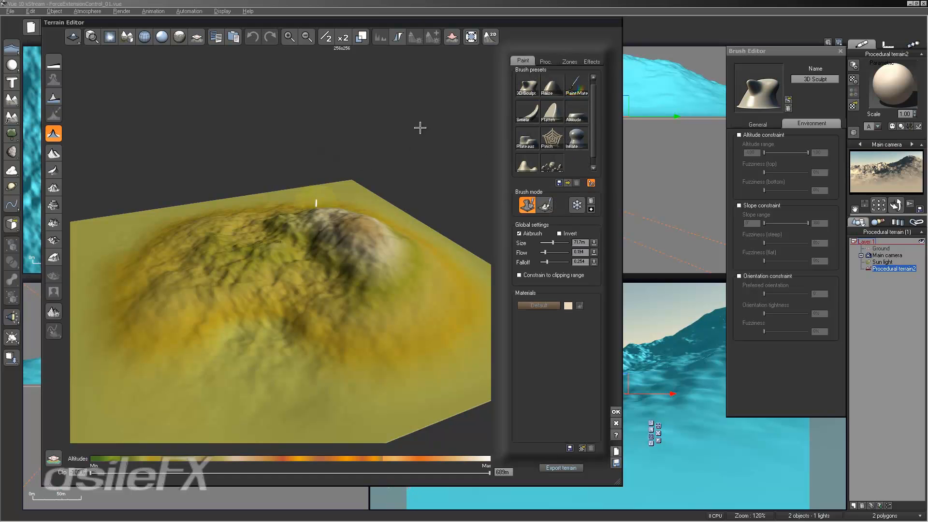
{"action": "left_click", "coordinate": [553, 59]}
{"action": "right_click_drag", "start_coordinate": [404, 229], "coordinate": [411, 249]}
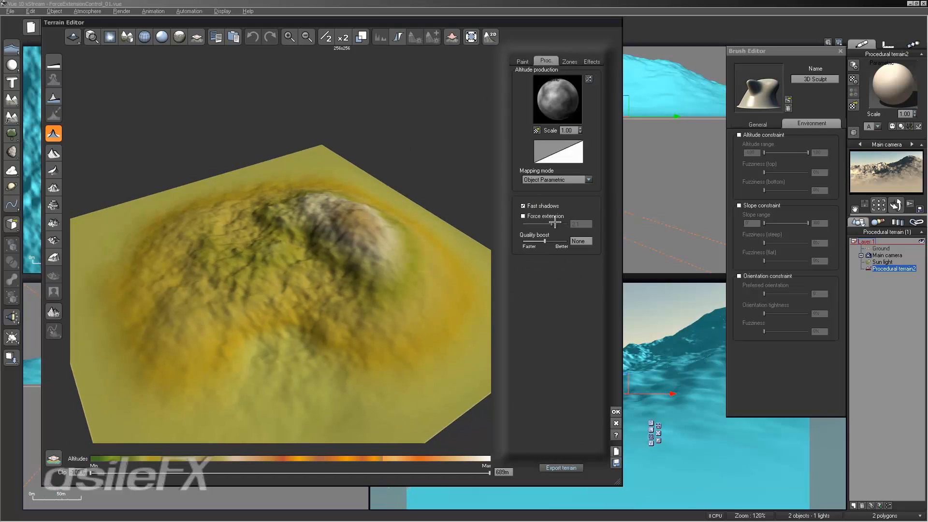
{"action": "right_click_drag", "start_coordinate": [433, 205], "coordinate": [414, 208]}
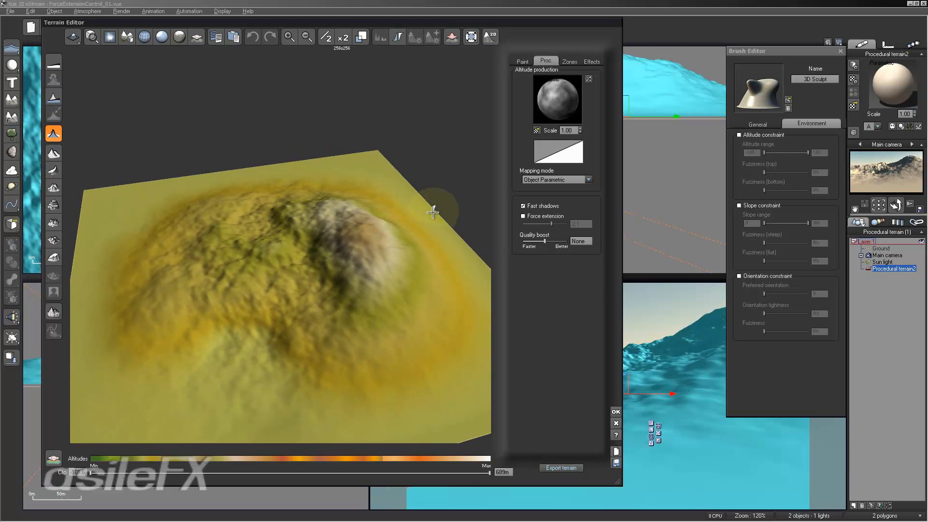
{"action": "left_click", "coordinate": [542, 217]}
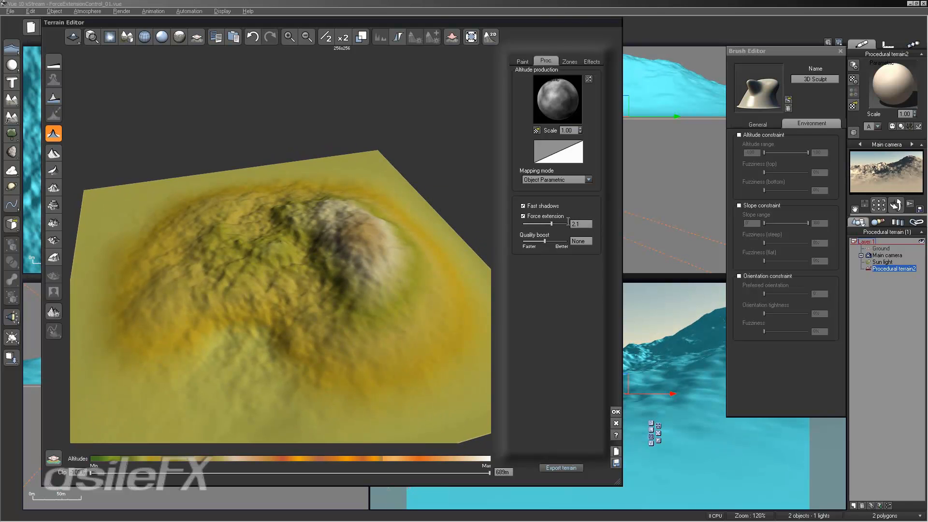
{"action": "double_click", "coordinate": [575, 224]}
{"action": "type", "text": "1"}
{"action": "key", "text": "Return"}
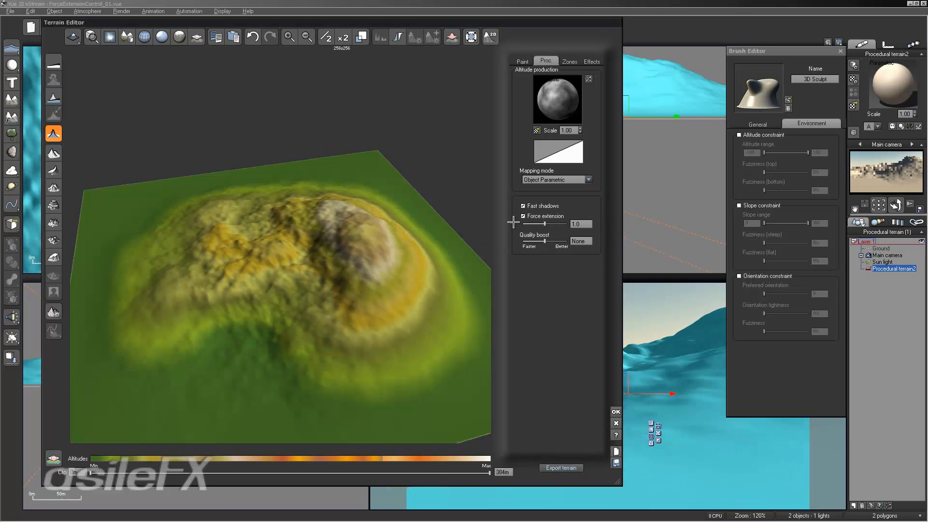
{"action": "right_click_drag", "start_coordinate": [435, 232], "coordinate": [480, 271]}
{"action": "left_click", "coordinate": [615, 411]}
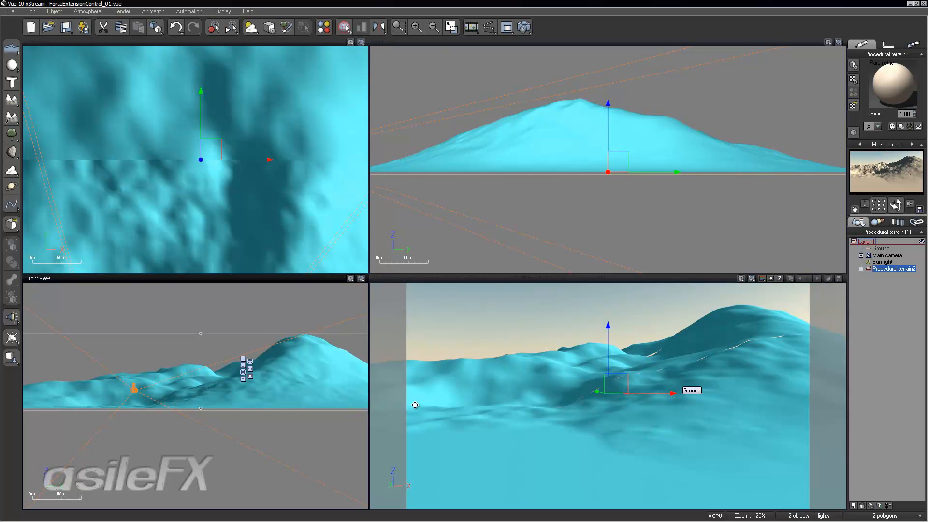
Check the terrain once more in its editor, close it, and enlarge the main camera view.
{"action": "double_click", "coordinate": [330, 346]}
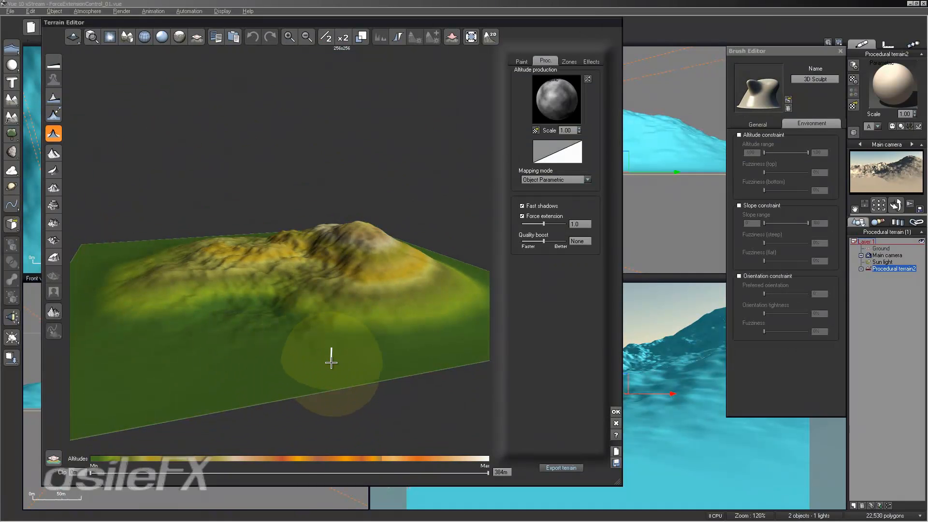
{"action": "left_click", "coordinate": [616, 411]}
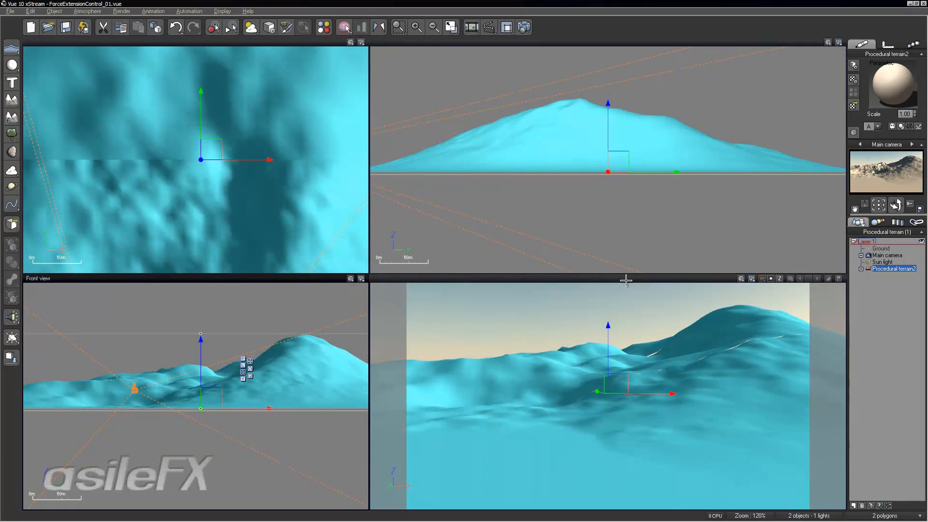
{"action": "double_click", "coordinate": [626, 279]}
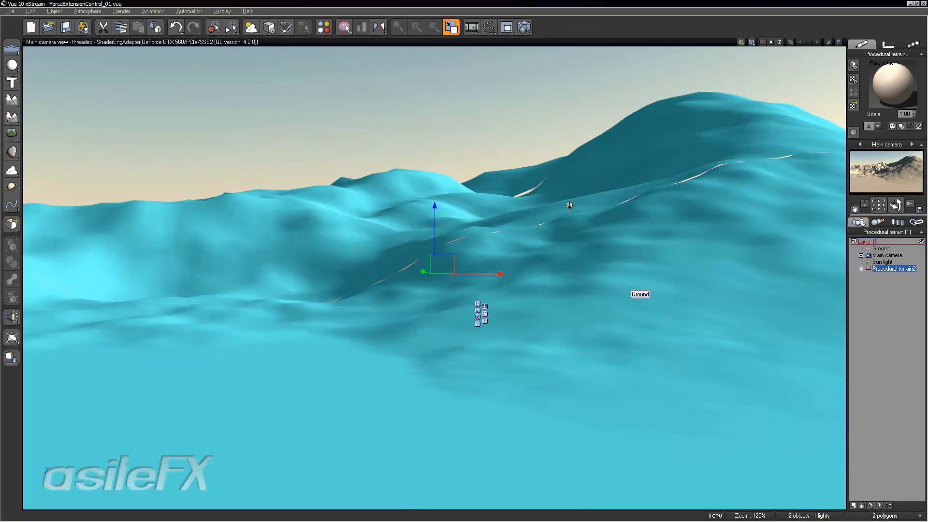
Reopen the terrain's altitude production function and move the Simple Fractal chain up, away from the Altitude output.
{"action": "double_click", "coordinate": [588, 204]}
{"action": "right_click_drag", "start_coordinate": [306, 269], "coordinate": [288, 293]}
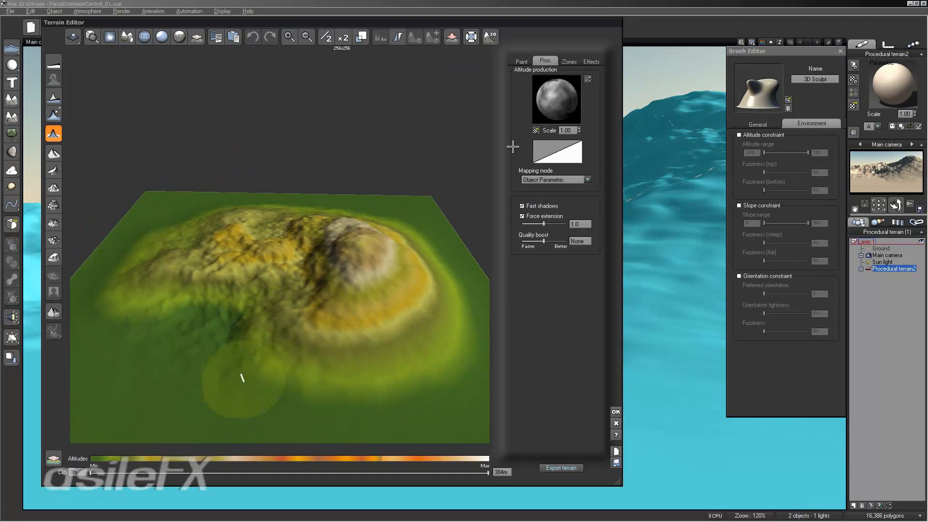
{"action": "right_click", "coordinate": [574, 100]}
{"action": "left_click", "coordinate": [589, 106]}
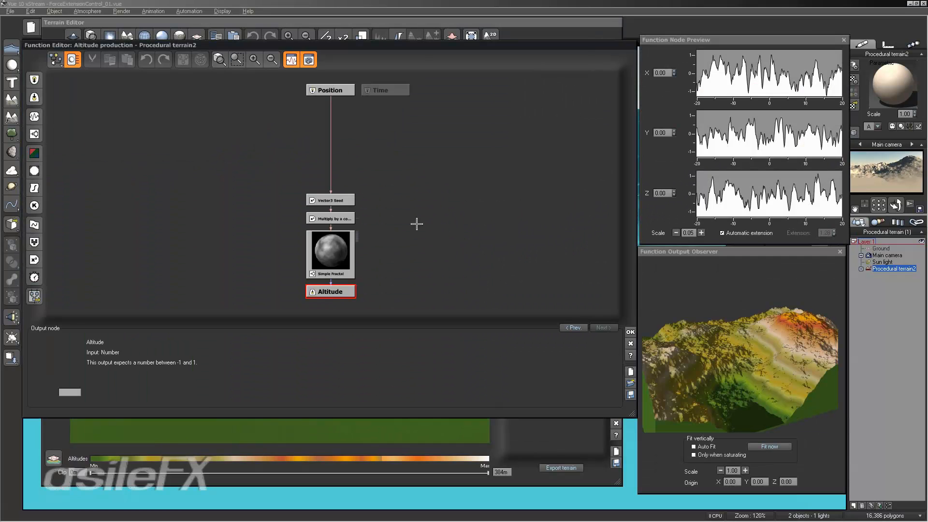
{"action": "left_click", "coordinate": [339, 262]}
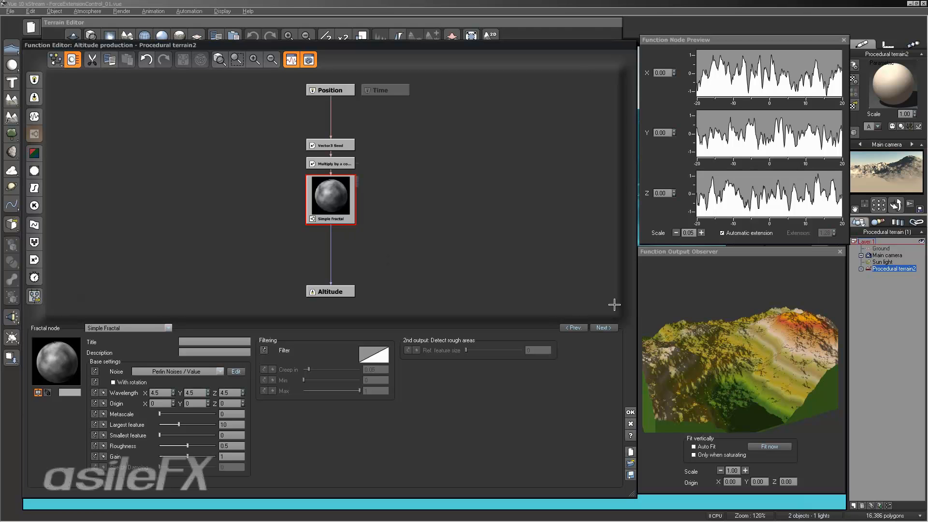
Inspect the altitude function's output from several angles in the output observer, and accept the function.
{"action": "left_click_drag", "start_coordinate": [696, 334], "coordinate": [670, 335]}
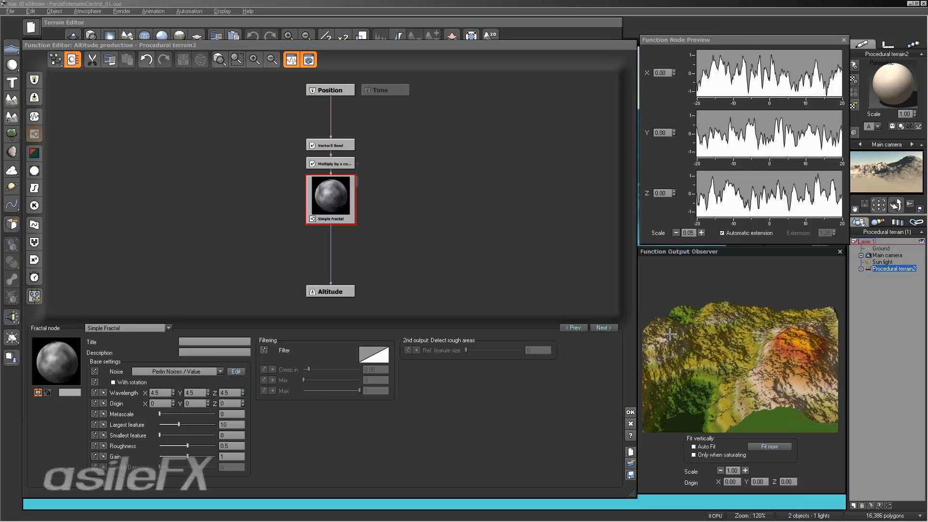
{"action": "mouse_move", "coordinate": [701, 329]}
{"action": "left_mouse_down"}
{"action": "mouse_move", "coordinate": [686, 333]}
{"action": "mouse_move", "coordinate": [699, 333]}
{"action": "left_mouse_up"}
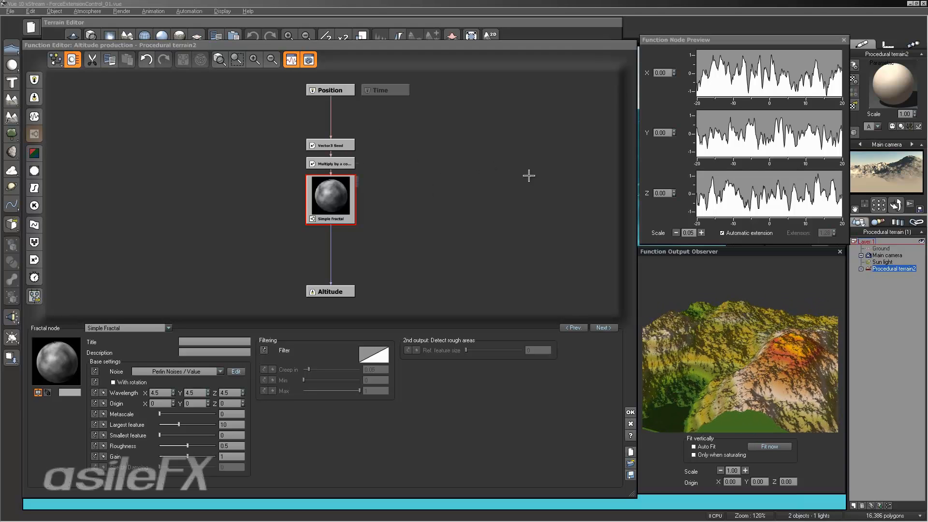
{"action": "mouse_move", "coordinate": [733, 320]}
{"action": "left_mouse_down"}
{"action": "mouse_move", "coordinate": [754, 331]}
{"action": "mouse_move", "coordinate": [736, 333]}
{"action": "left_mouse_up"}
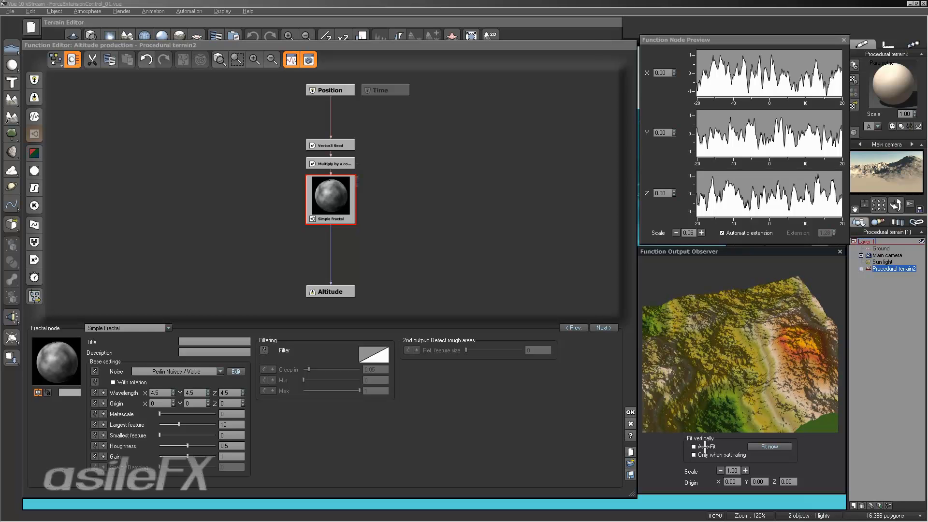
{"action": "left_click_drag", "start_coordinate": [742, 392], "coordinate": [716, 389]}
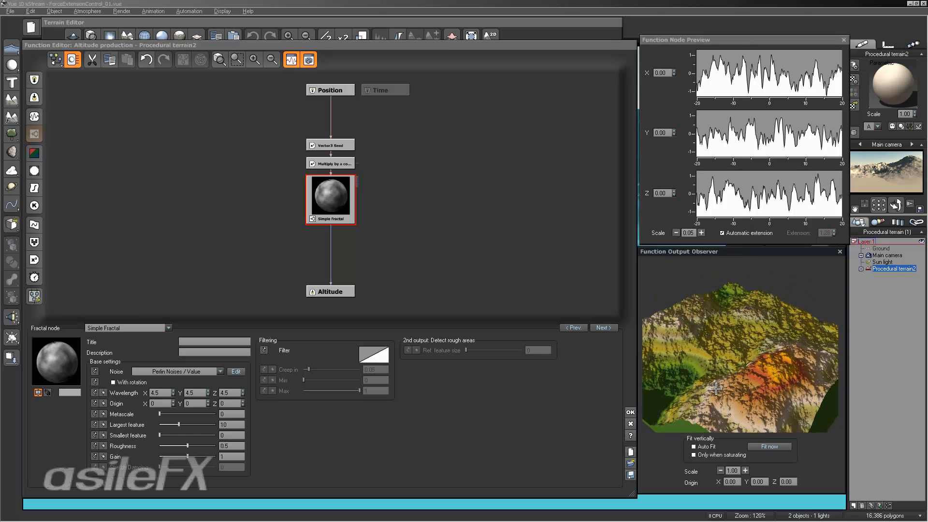
{"action": "left_click", "coordinate": [631, 411]}
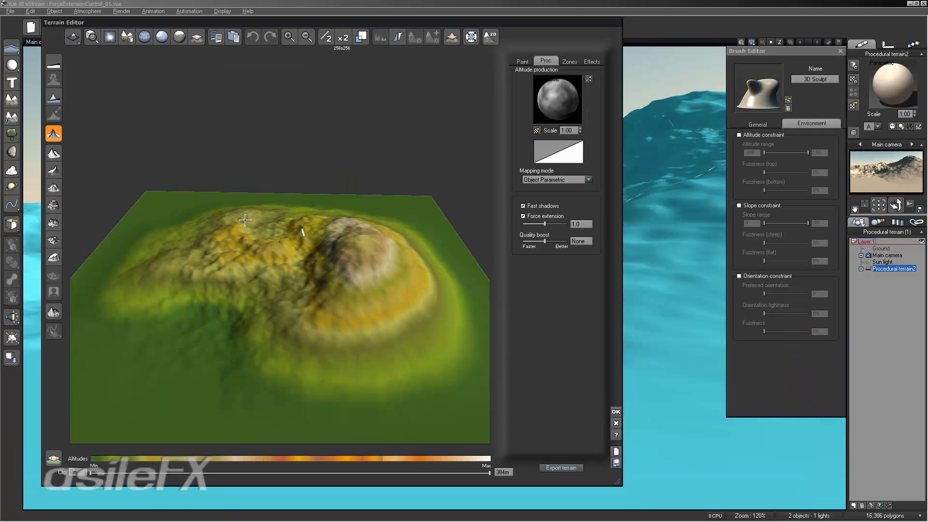
Turn off the terrain's zero edges and view the full relief from several angles.
{"action": "left_click", "coordinate": [55, 135]}
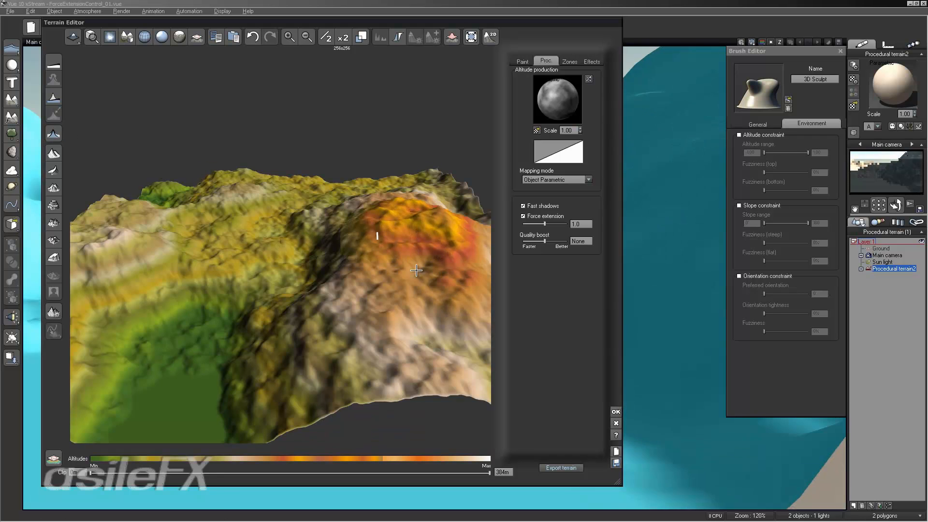
{"action": "mouse_move", "coordinate": [251, 227]}
{"action": "left_mouse_down"}
{"action": "mouse_move", "coordinate": [390, 267]}
{"action": "mouse_move", "coordinate": [348, 314]}
{"action": "left_mouse_up"}
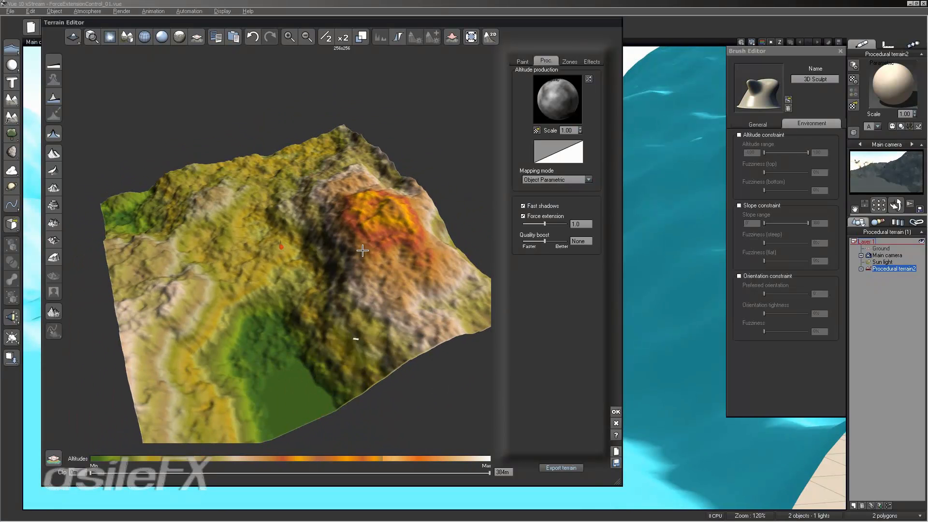
{"action": "left_click_drag", "start_coordinate": [395, 229], "coordinate": [410, 258]}
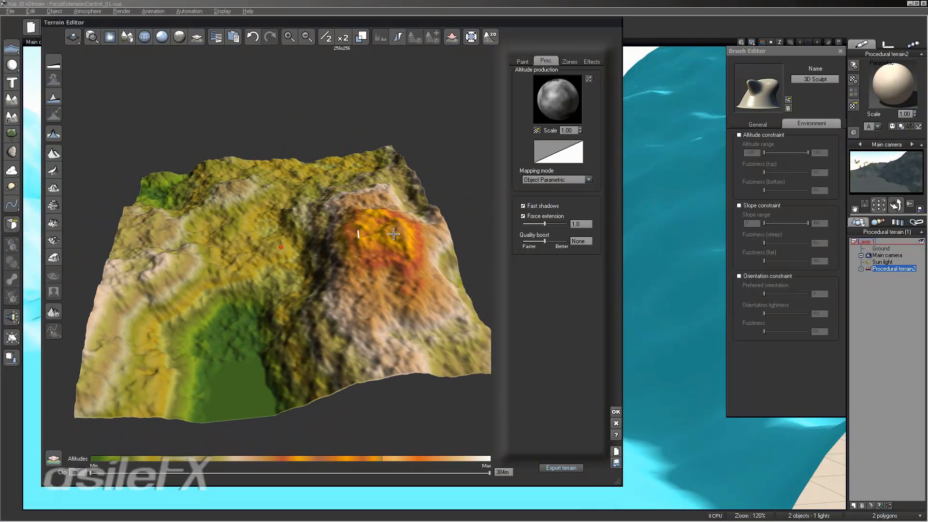
Insert an Offset (X+a) filter node between Simple Fractal and Altitude in the terrain's altitude production function.
{"action": "right_click", "coordinate": [564, 103]}
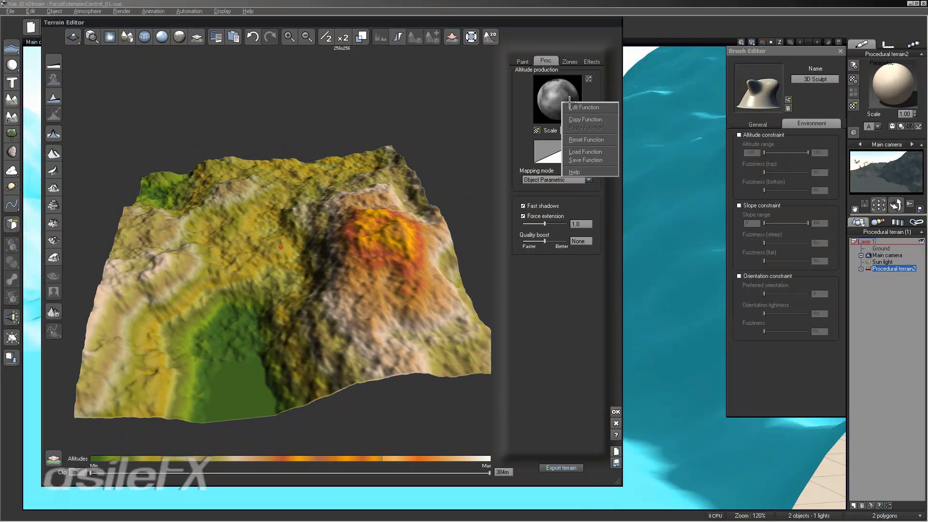
{"action": "left_click", "coordinate": [584, 106]}
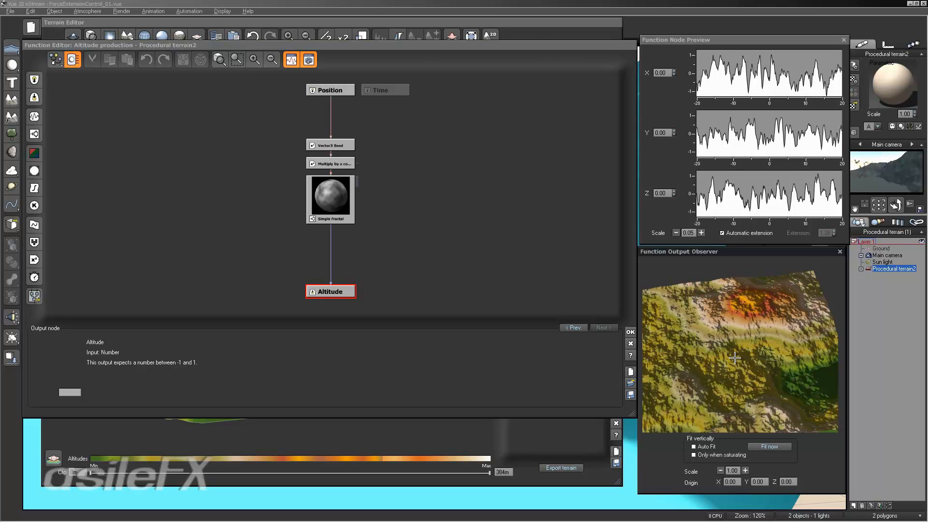
{"action": "left_click", "coordinate": [331, 245]}
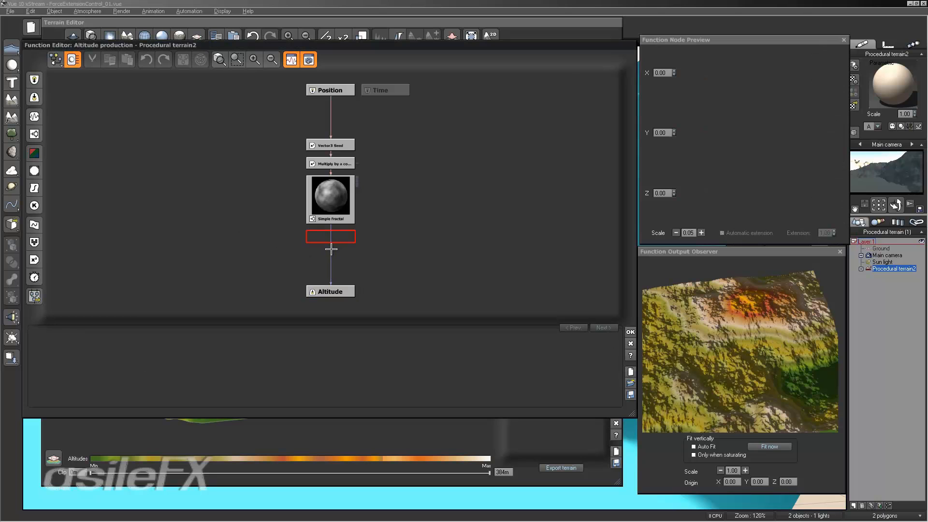
{"action": "left_click", "coordinate": [34, 188]}
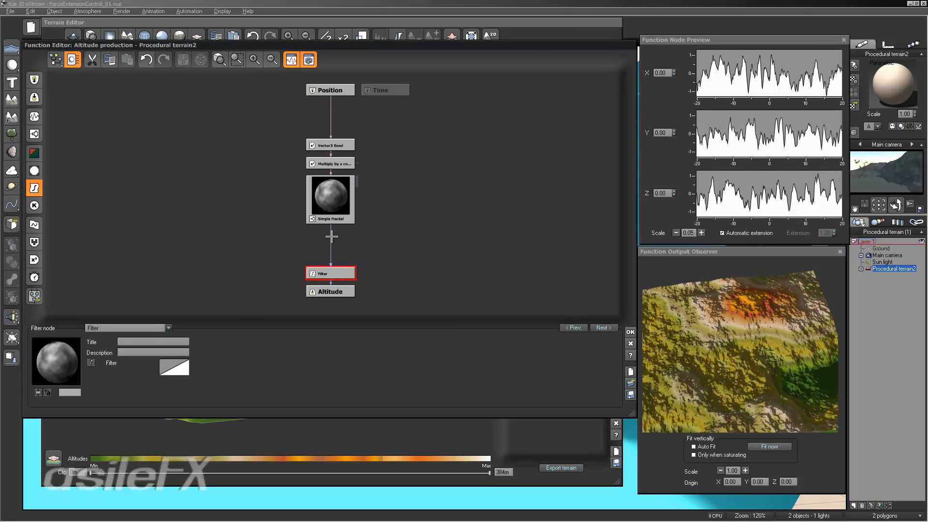
{"action": "left_click", "coordinate": [254, 59]}
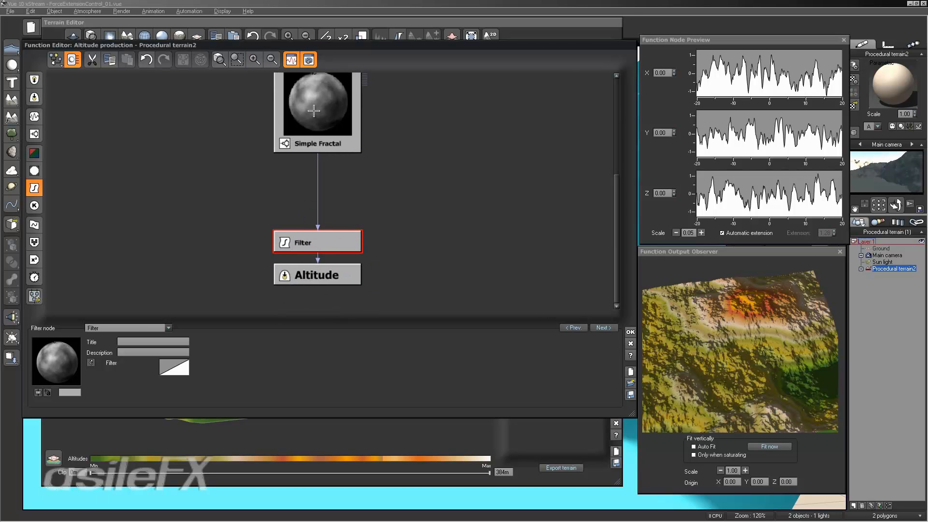
{"action": "left_click", "coordinate": [135, 327]}
{"action": "left_click", "coordinate": [129, 108]}
Try offset values of 0.1, 0.2 and 0.3 on the filter node, comparing the output preview.
{"action": "left_click", "coordinate": [195, 362]}
{"action": "type", "text": ".1"}
{"action": "key", "text": "Return"}
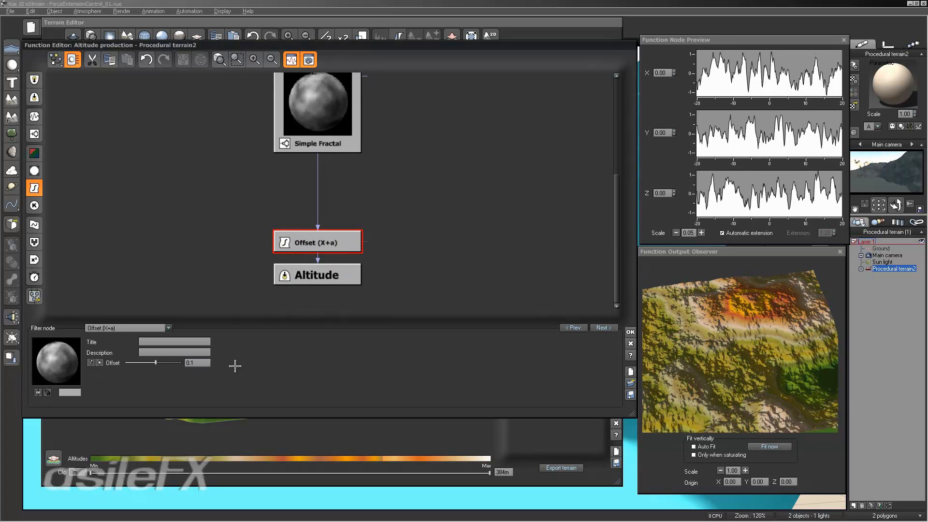
{"action": "left_click", "coordinate": [208, 363]}
{"action": "type", "text": ".2"}
{"action": "left_click_drag", "start_coordinate": [732, 363], "coordinate": [767, 298]}
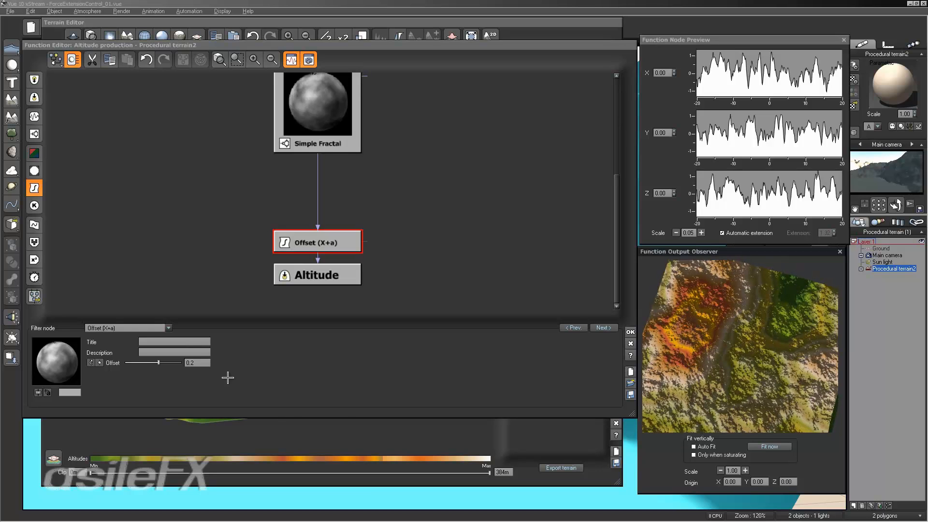
{"action": "double_click", "coordinate": [204, 363]}
{"action": "type", "text": "0.3"}
{"action": "key", "text": "Return"}
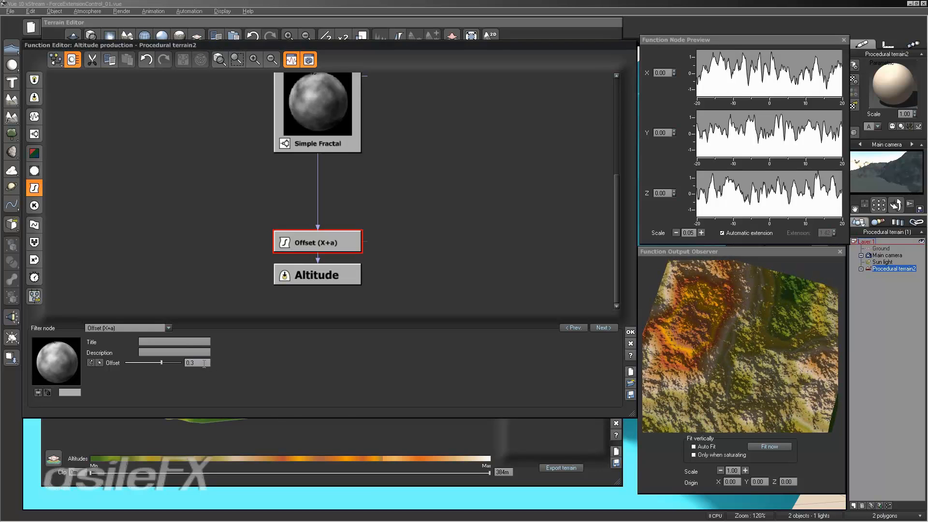
Set the filter node's offset to 0.4, accept the function, and view the raised terrain.
{"action": "double_click", "coordinate": [204, 363]}
{"action": "type", "text": "0.4"}
{"action": "key", "text": "Return"}
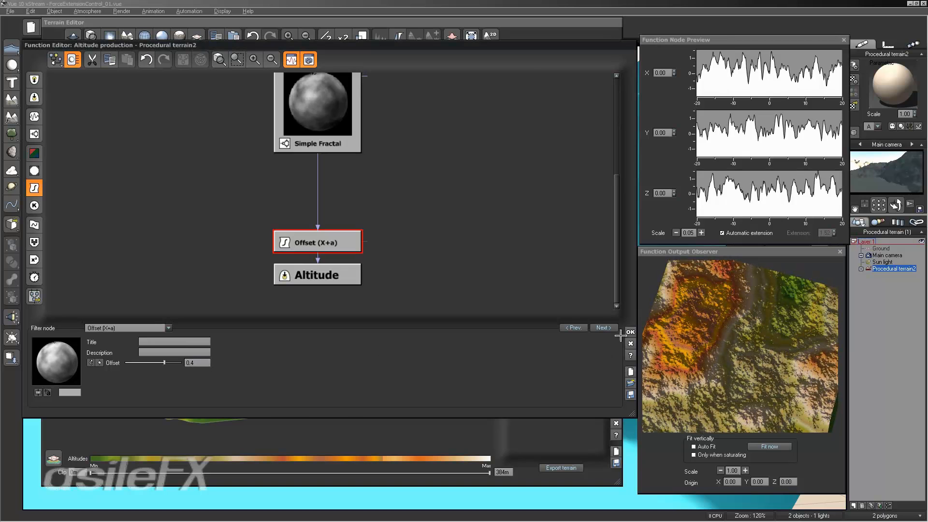
{"action": "left_click", "coordinate": [630, 332]}
{"action": "left_click_drag", "start_coordinate": [439, 288], "coordinate": [399, 351]}
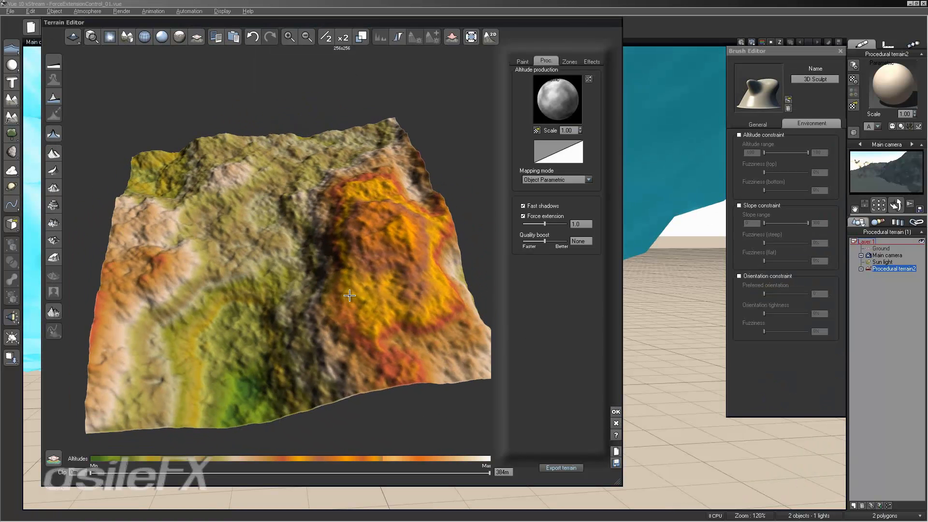
Turn the terrain's zero edges back on and accept the terrain, returning to the four-view layout.
{"action": "left_click", "coordinate": [54, 132]}
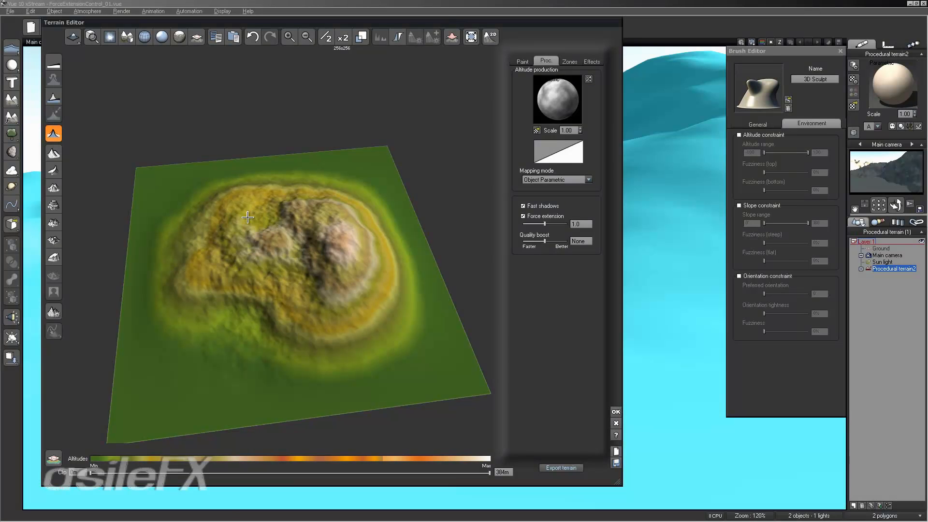
{"action": "left_click_drag", "start_coordinate": [290, 271], "coordinate": [330, 258]}
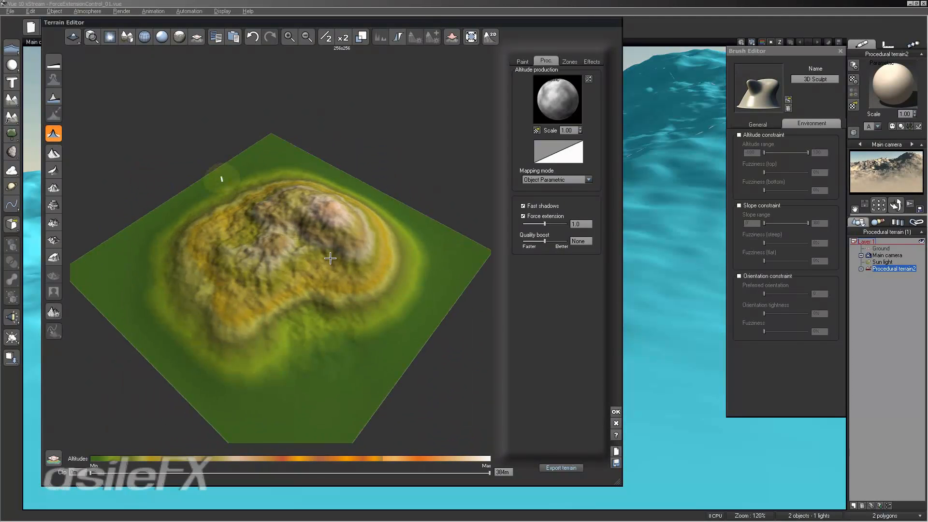
{"action": "left_click", "coordinate": [617, 411]}
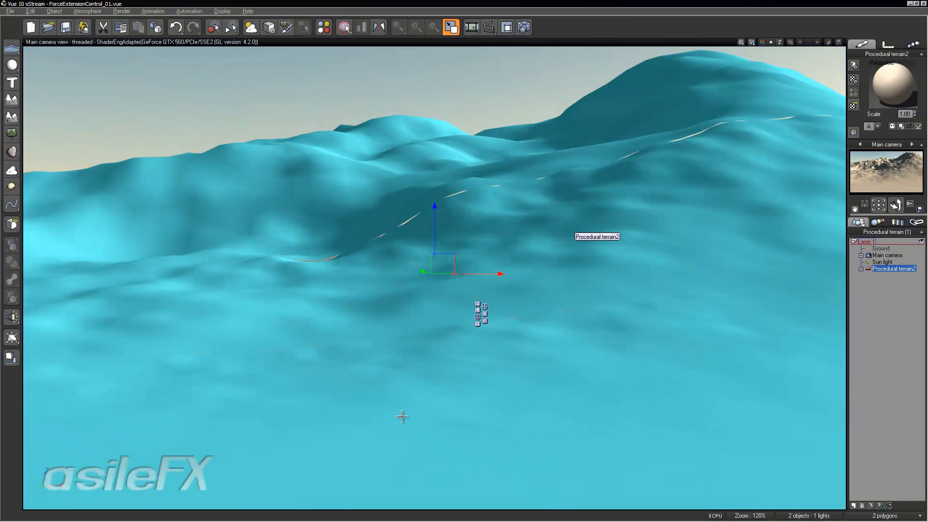
{"action": "double_click", "coordinate": [651, 43]}
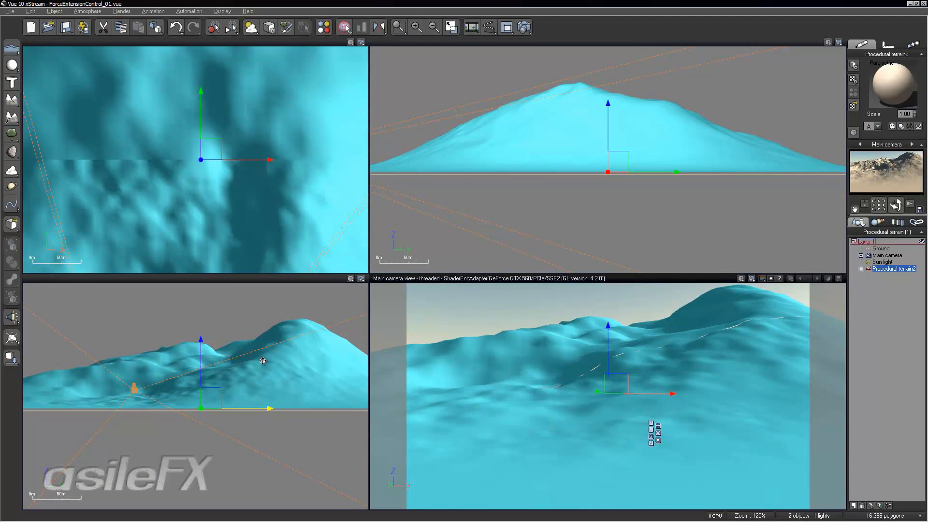
Display the procedural terrain's size values and enlarge the main camera view to fill the workspace.
{"action": "left_click", "coordinate": [888, 44]}
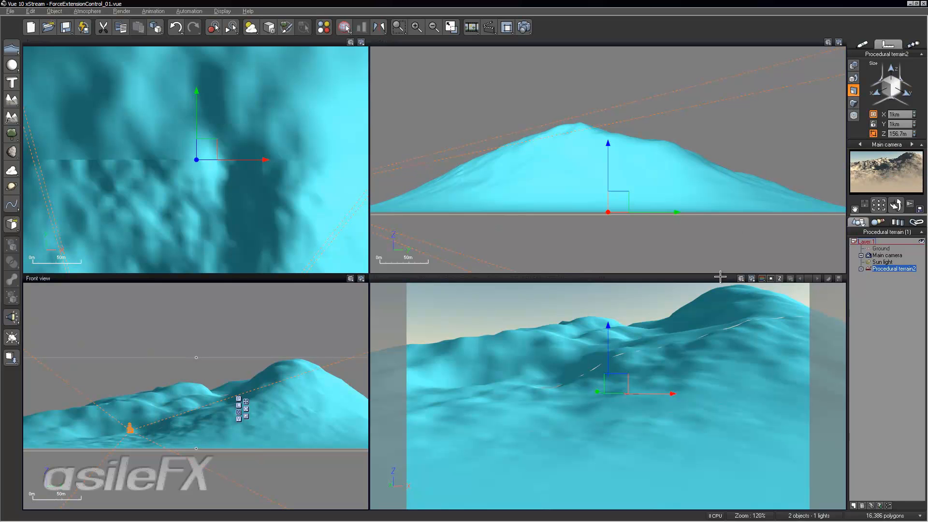
{"action": "double_click", "coordinate": [689, 279]}
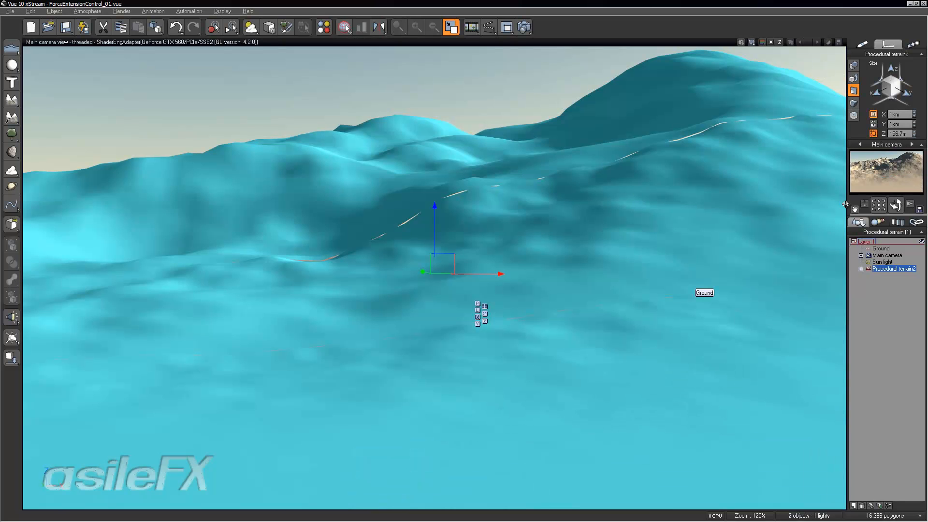
{"action": "right_click_drag", "start_coordinate": [651, 191], "coordinate": [653, 211]}
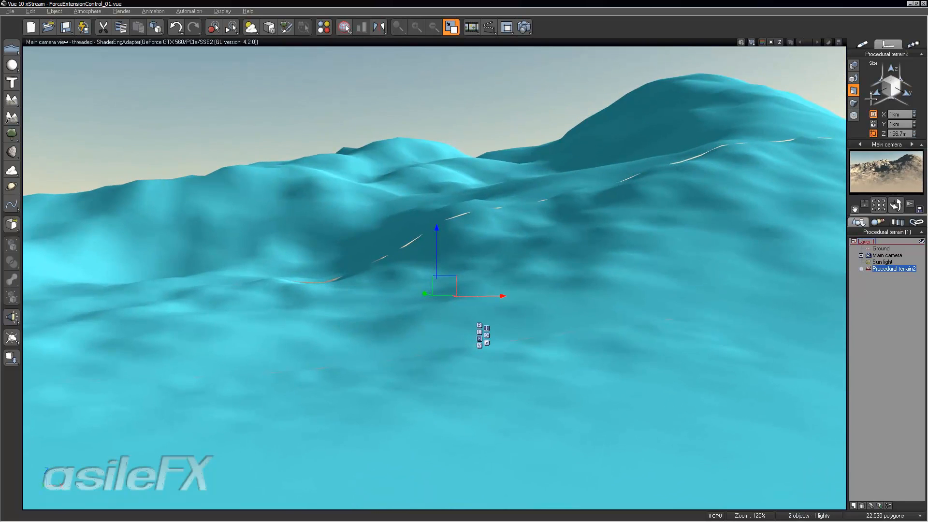
Edit the terrain's material and assign the Black and white color map to its color production.
{"action": "left_click", "coordinate": [863, 45]}
{"action": "right_click", "coordinate": [894, 80]}
{"action": "left_click", "coordinate": [882, 85]}
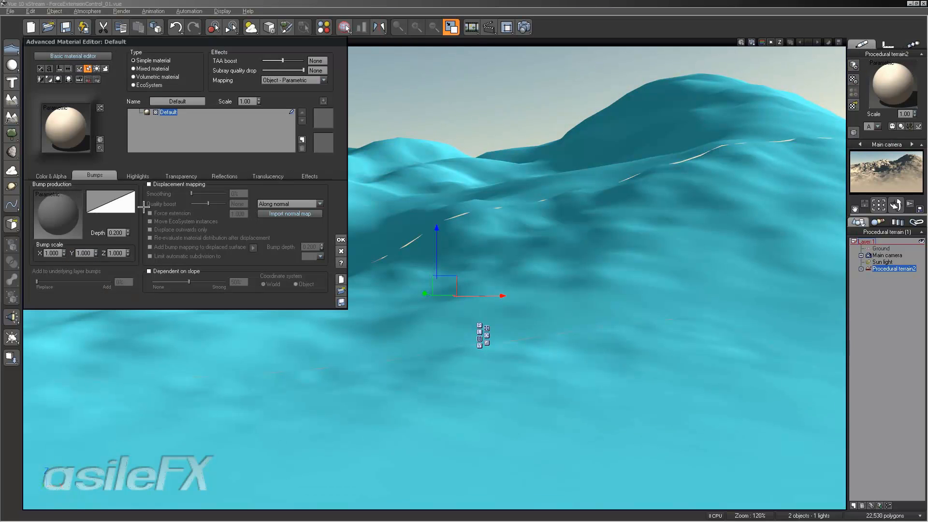
{"action": "left_click", "coordinate": [60, 174]}
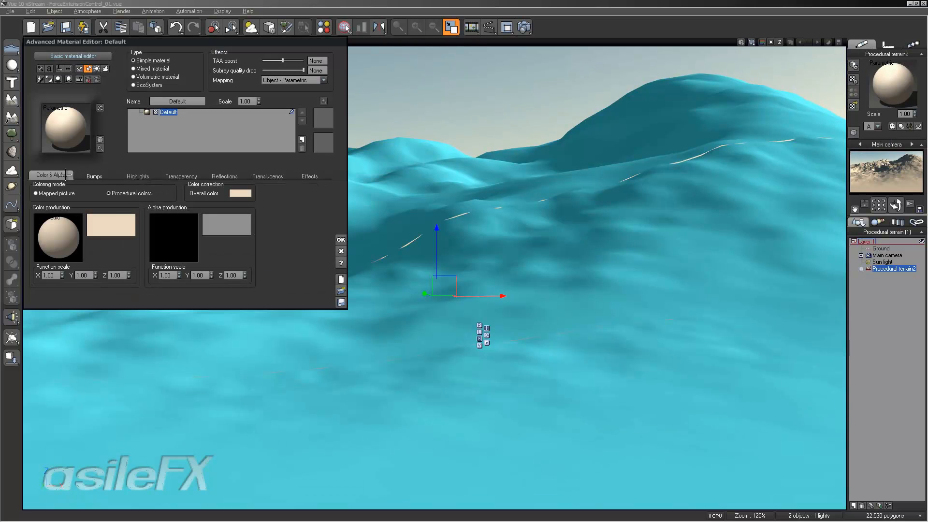
{"action": "left_click", "coordinate": [110, 231]}
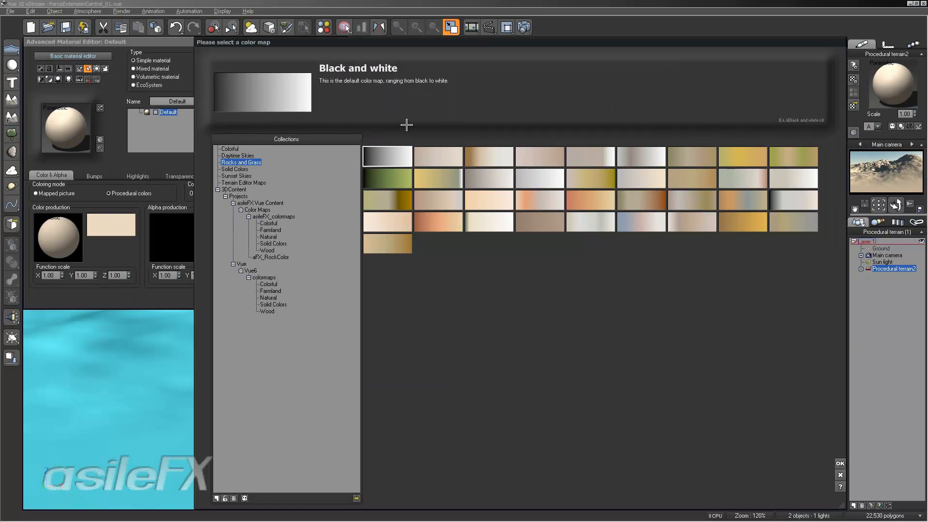
{"action": "left_click", "coordinate": [839, 463]}
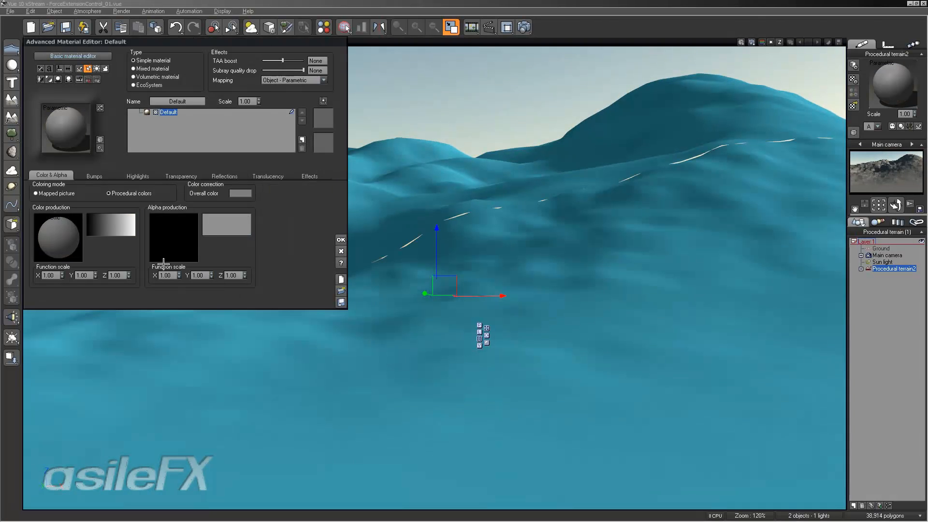
Connect the Altitude input to the filter in the material's color production function, replacing the constant, and accept the function and material.
{"action": "right_click", "coordinate": [68, 239]}
{"action": "left_click", "coordinate": [92, 244]}
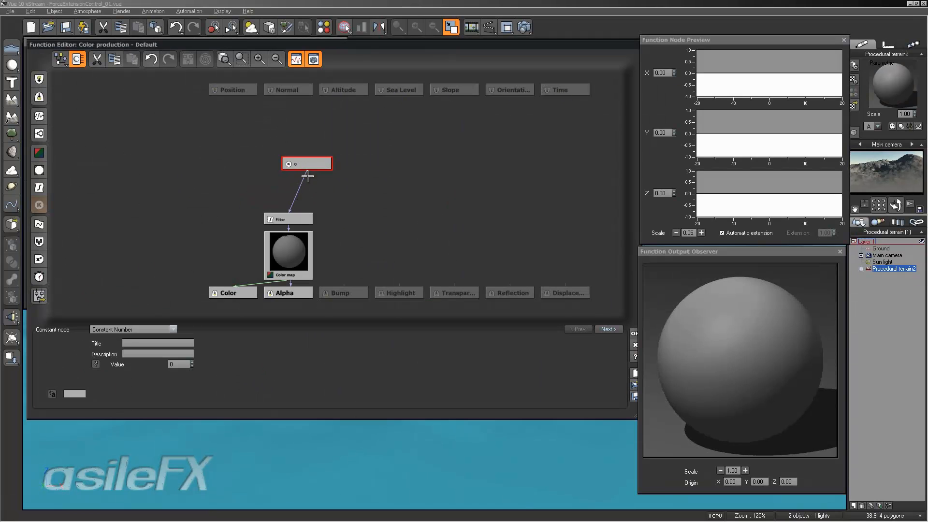
{"action": "left_click_drag", "start_coordinate": [307, 120], "coordinate": [343, 91]}
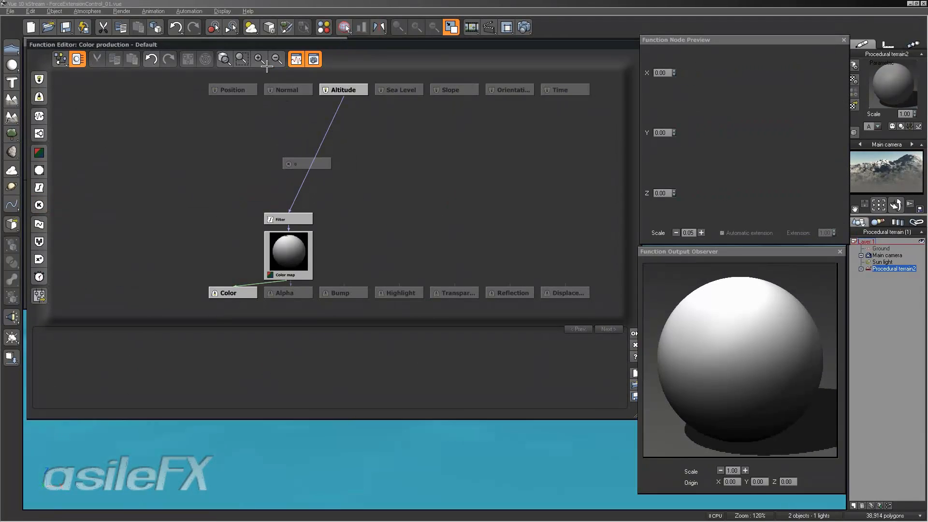
{"action": "left_click", "coordinate": [259, 59]}
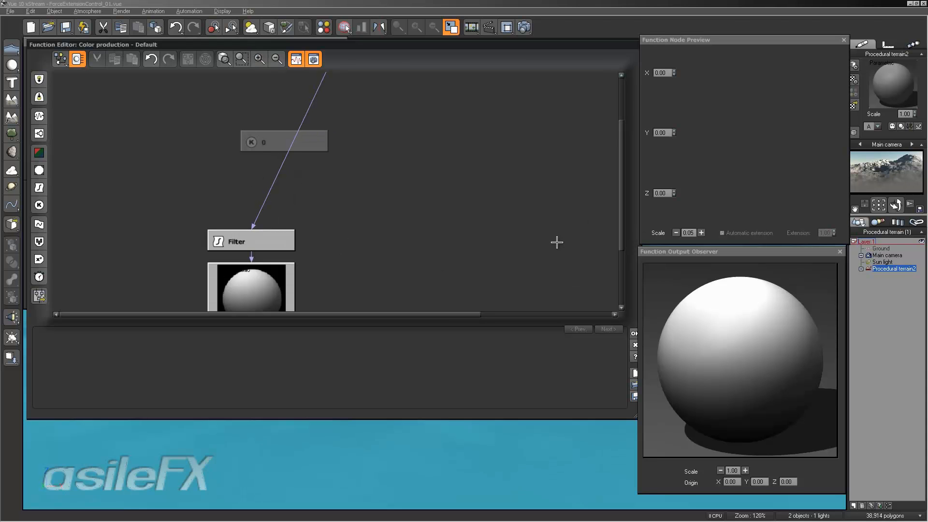
{"action": "left_click", "coordinate": [634, 334]}
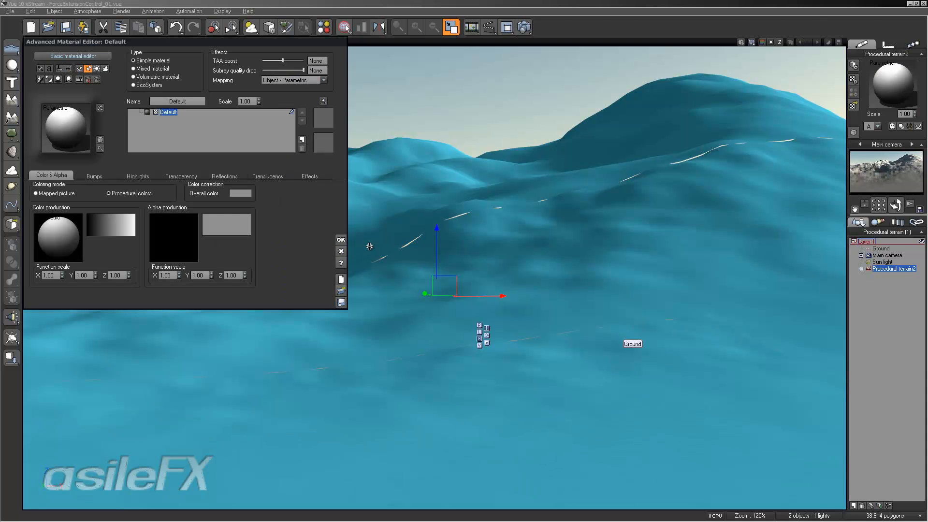
{"action": "left_click", "coordinate": [339, 238]}
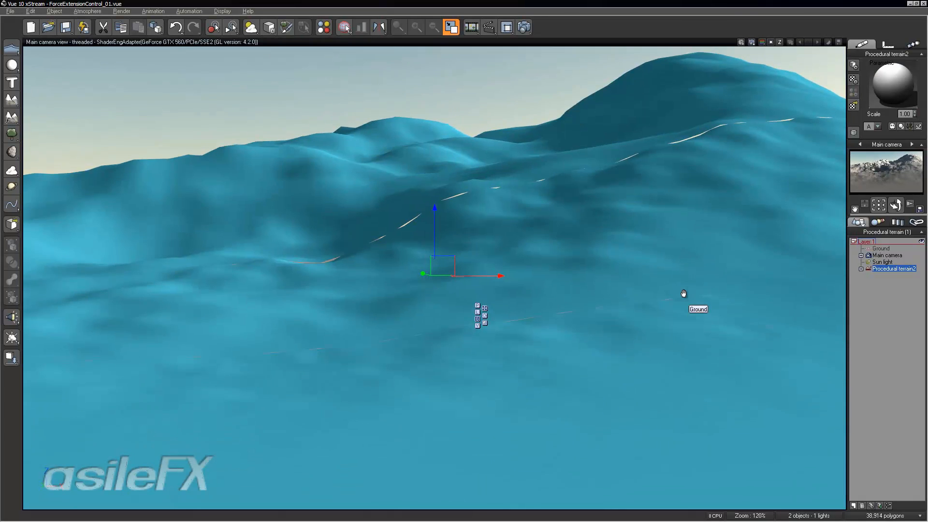
Toggle the terrain material's lighting option to show the altitude colouring without shading, and accept the material.
{"action": "scroll", "coordinate": [707, 301], "scroll_direction": "up", "scroll_amount": 5}
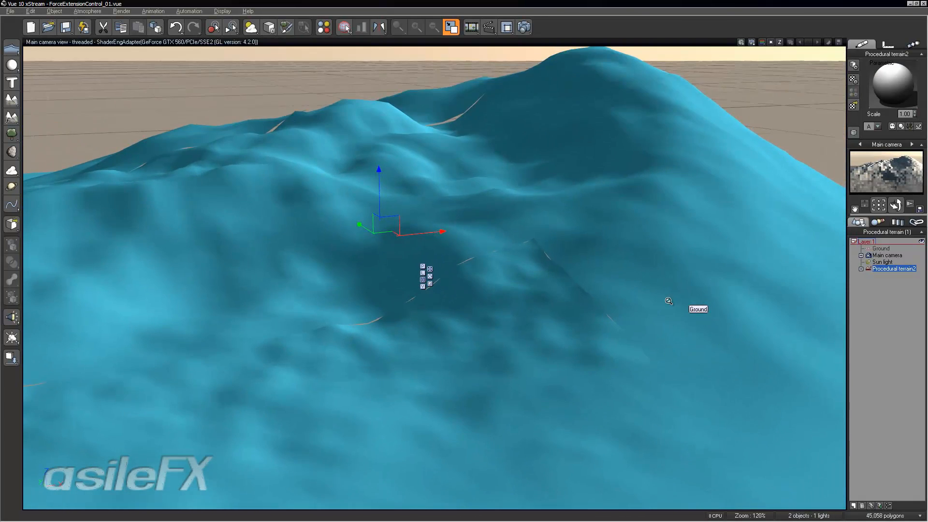
{"action": "scroll", "coordinate": [668, 301], "scroll_direction": "down", "scroll_amount": 5}
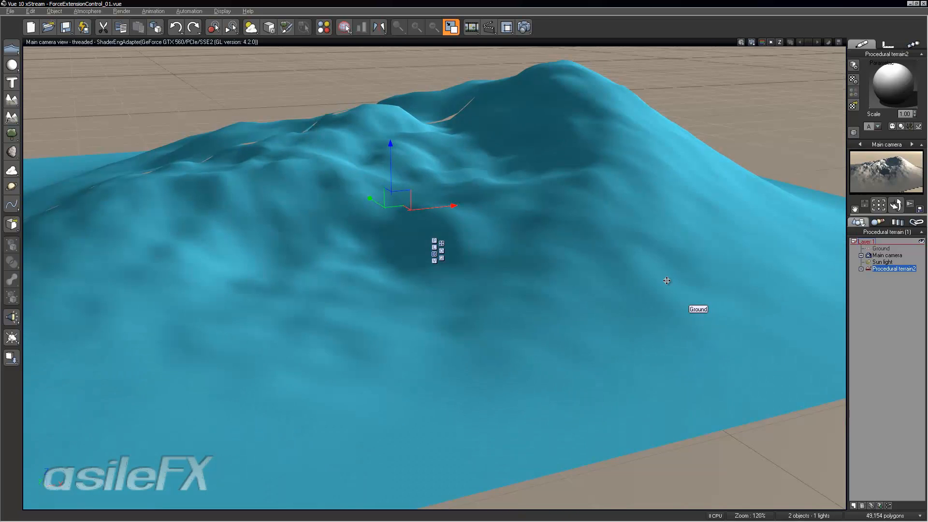
{"action": "key", "text": "ctrl+y"}
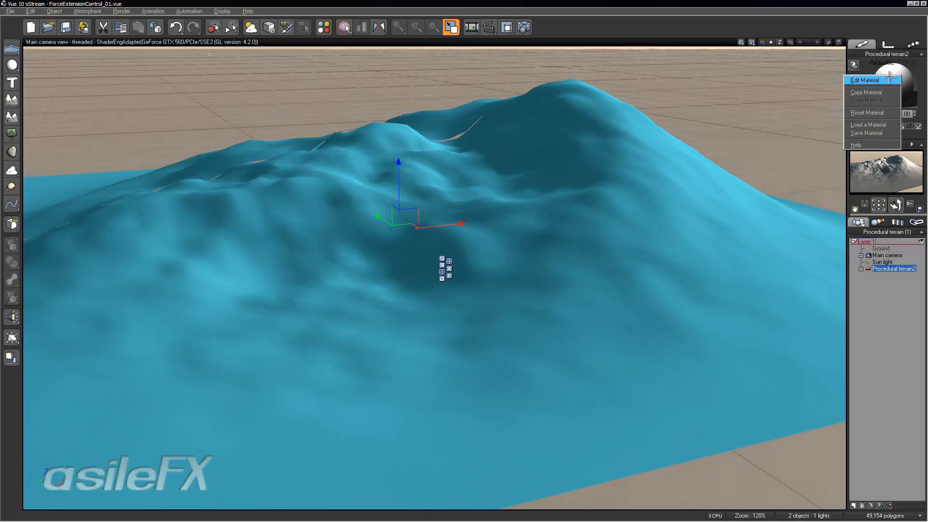
{"action": "double_click", "coordinate": [900, 75]}
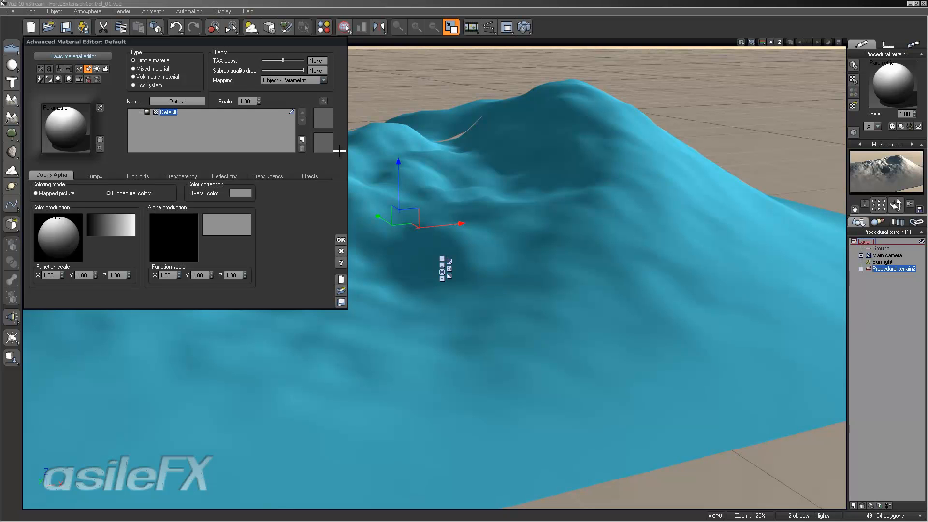
{"action": "left_click", "coordinate": [97, 69]}
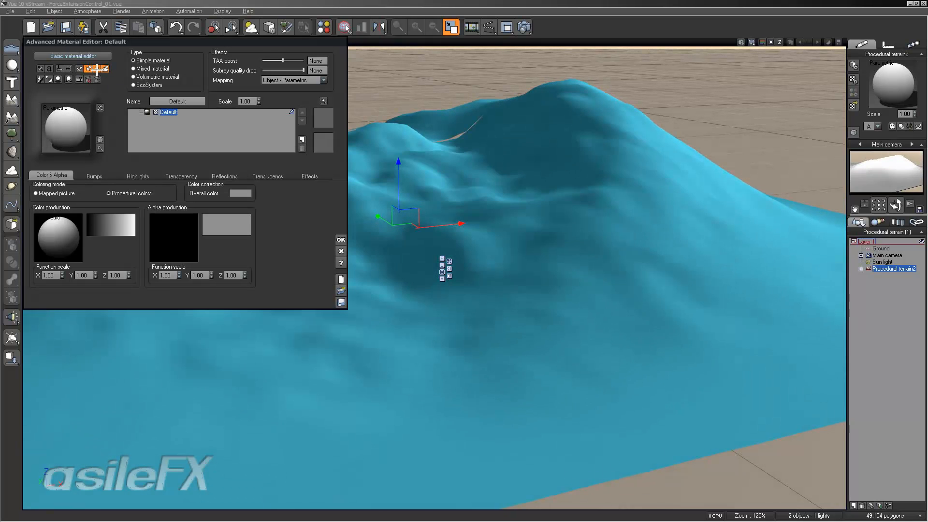
{"action": "left_click", "coordinate": [342, 239]}
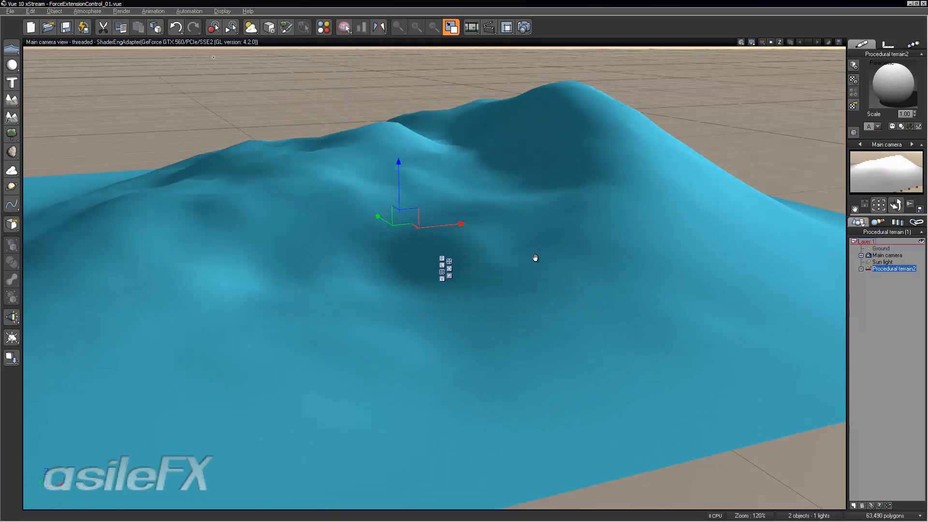
Configure the render with user settings, rendering to screen at 800x450, and render the whole terrain from the main camera.
{"action": "right_click_drag", "start_coordinate": [535, 259], "coordinate": [541, 253]}
{"action": "scroll", "coordinate": [562, 261], "scroll_direction": "down", "scroll_amount": 3}
{"action": "scroll", "coordinate": [562, 261], "scroll_direction": "down", "scroll_amount": 2}
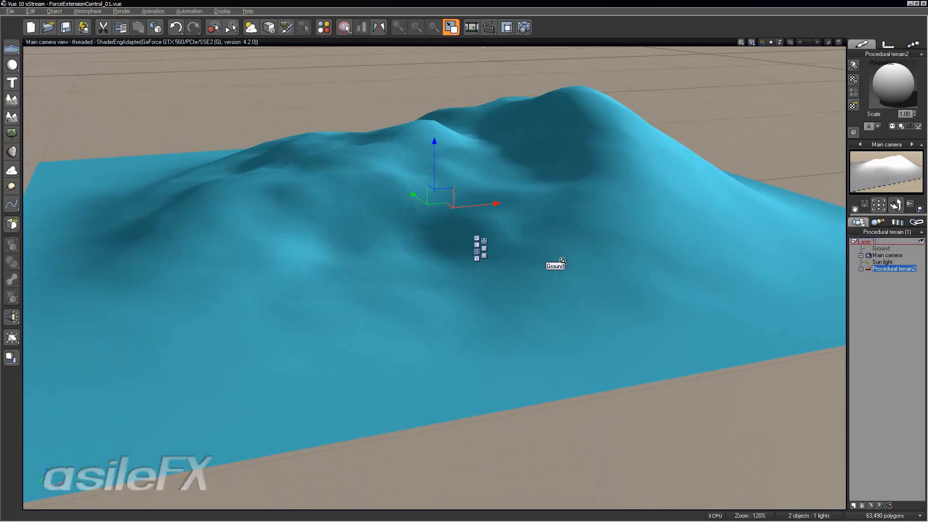
{"action": "left_click", "coordinate": [524, 27]}
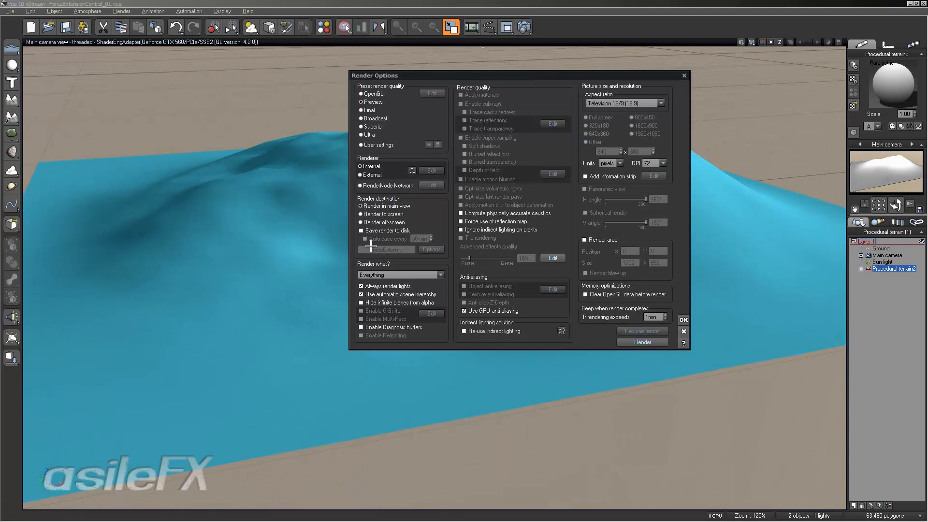
{"action": "left_click", "coordinate": [380, 145]}
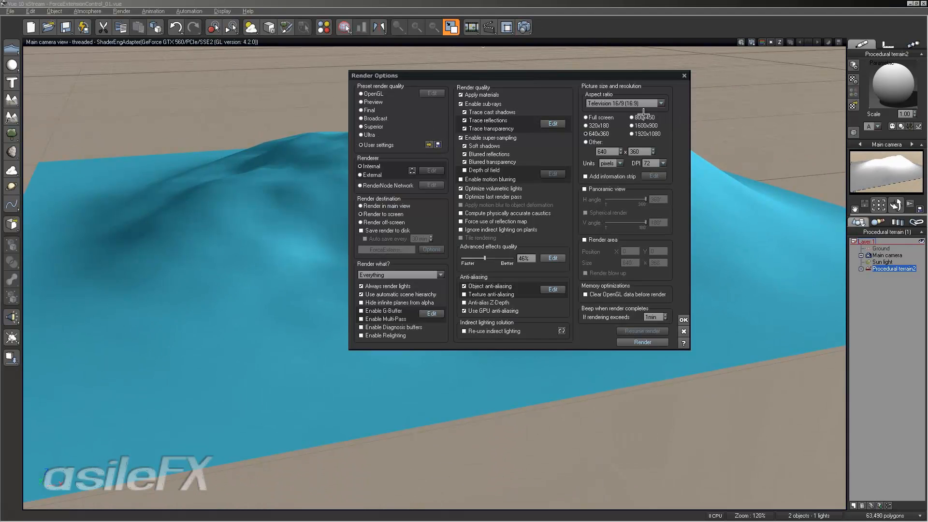
{"action": "left_click", "coordinate": [683, 320]}
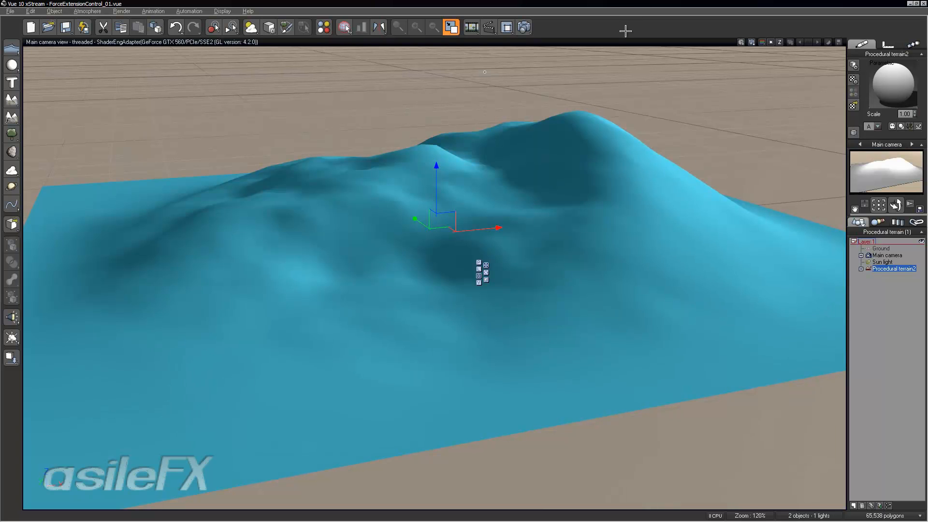
{"action": "key", "text": "F9"}
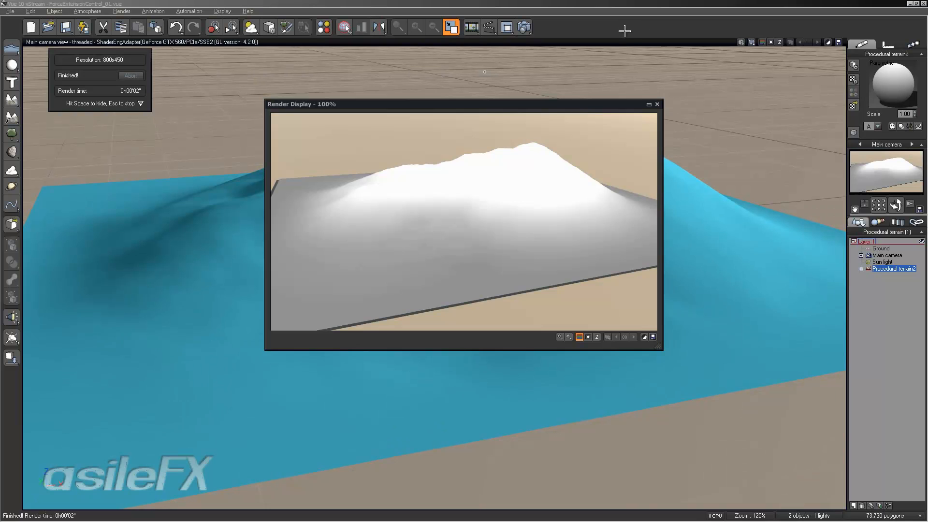
Turn off auto-exposure in the render's post-render options, review the altitude colouring, and close the render display.
{"action": "left_click", "coordinate": [644, 337]}
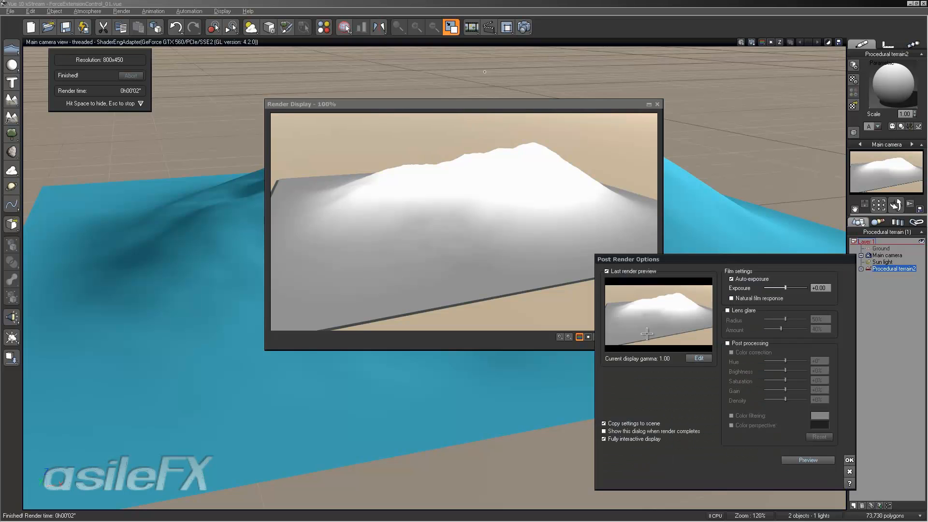
{"action": "left_click", "coordinate": [763, 279]}
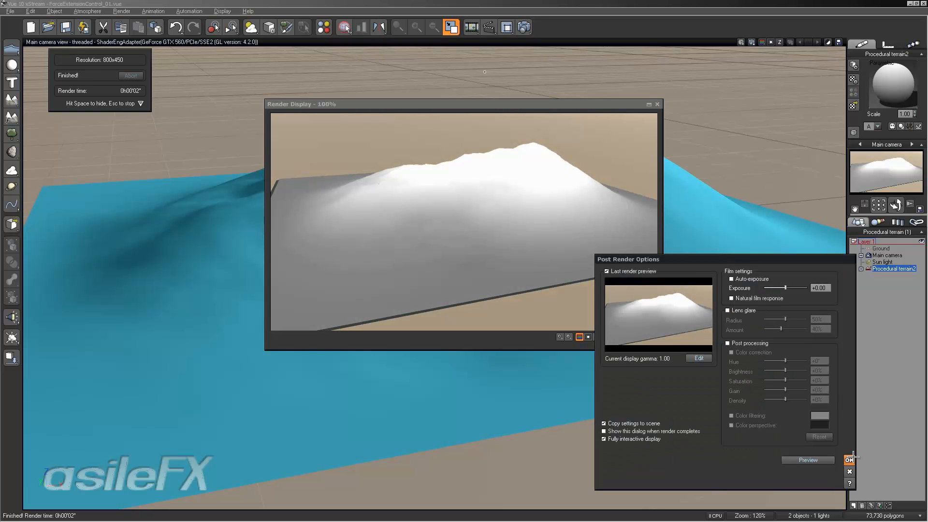
{"action": "left_click", "coordinate": [849, 459]}
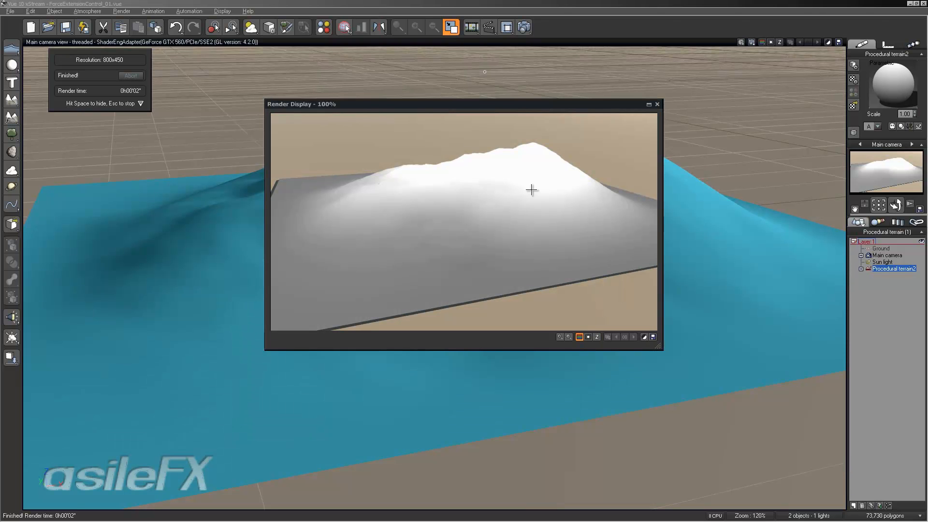
{"action": "key", "text": "space"}
{"action": "left_click", "coordinate": [763, 42]}
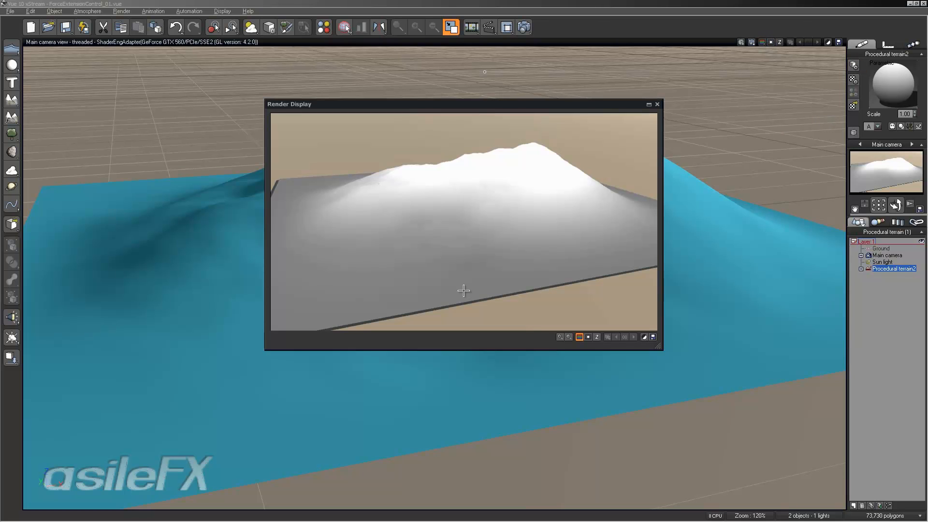
{"action": "left_click", "coordinate": [658, 105]}
Reopen the material's color production function and inspect the connection from Altitude to Filter.
{"action": "double_click", "coordinate": [894, 87]}
{"action": "right_click", "coordinate": [66, 234]}
{"action": "left_click", "coordinate": [81, 235]}
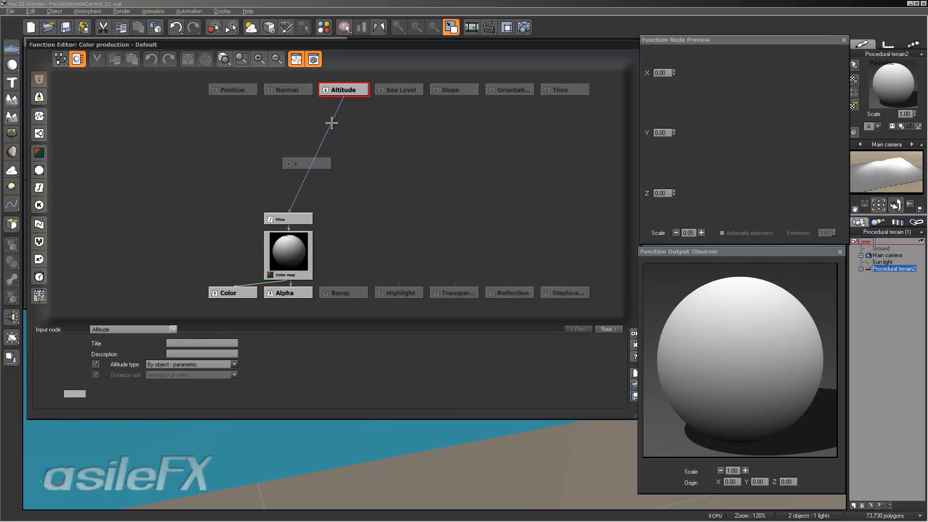
{"action": "left_click", "coordinate": [332, 123]}
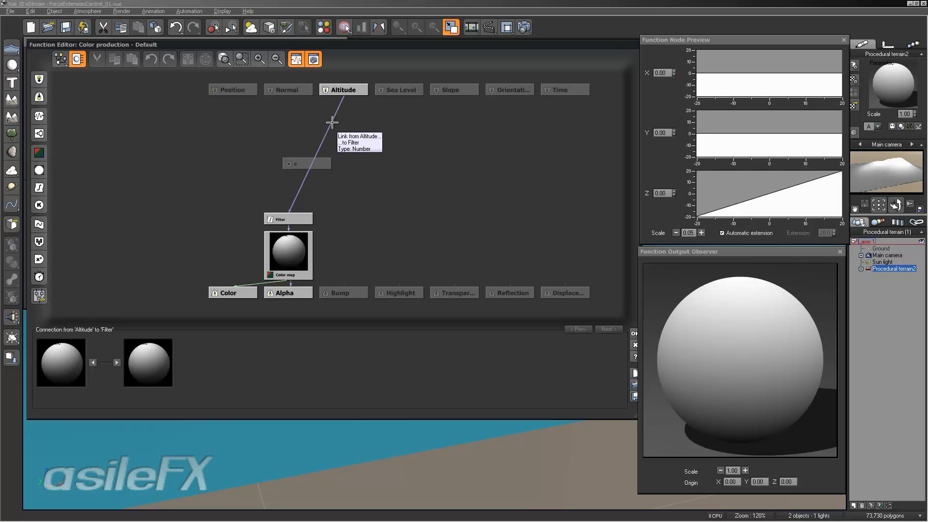
Set the node preview scale to 1.00 to examine the Altitude input's output range.
{"action": "left_click", "coordinate": [342, 90]}
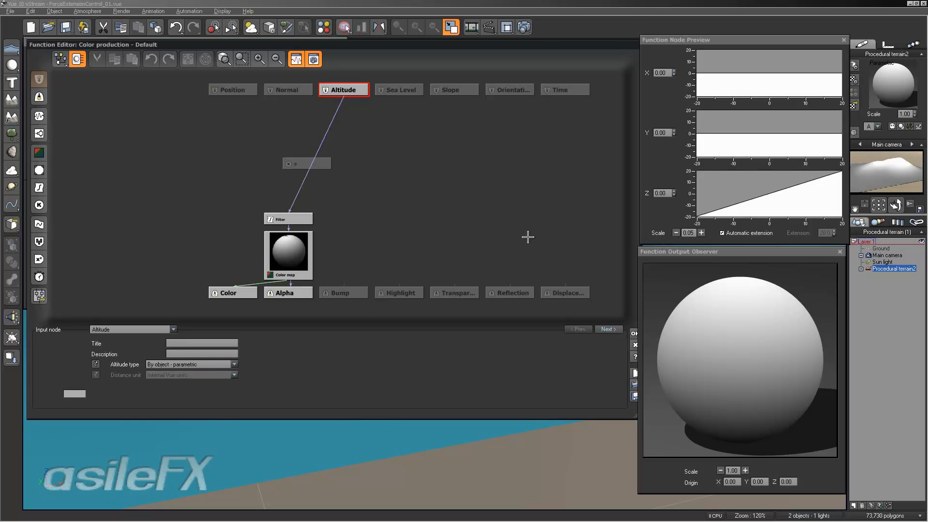
{"action": "left_click", "coordinate": [692, 234]}
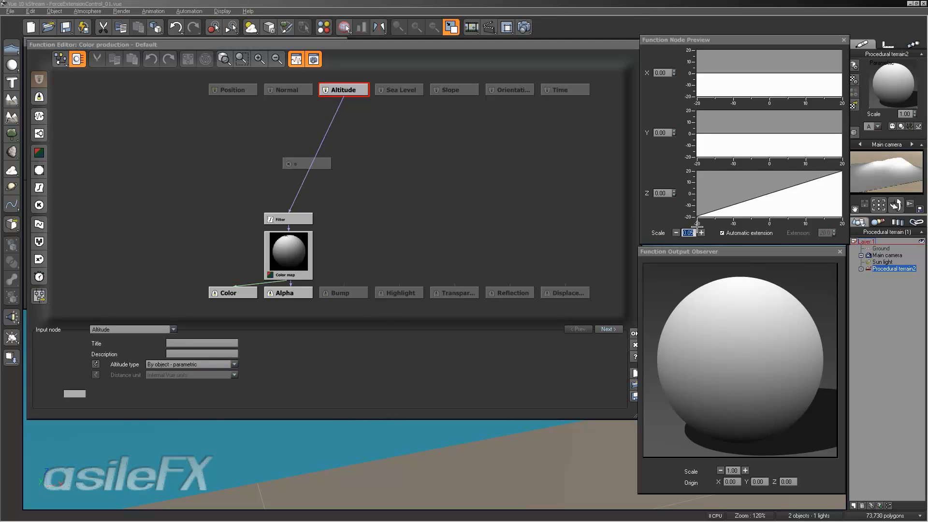
{"action": "left_click", "coordinate": [300, 58]}
{"action": "left_click", "coordinate": [300, 59]}
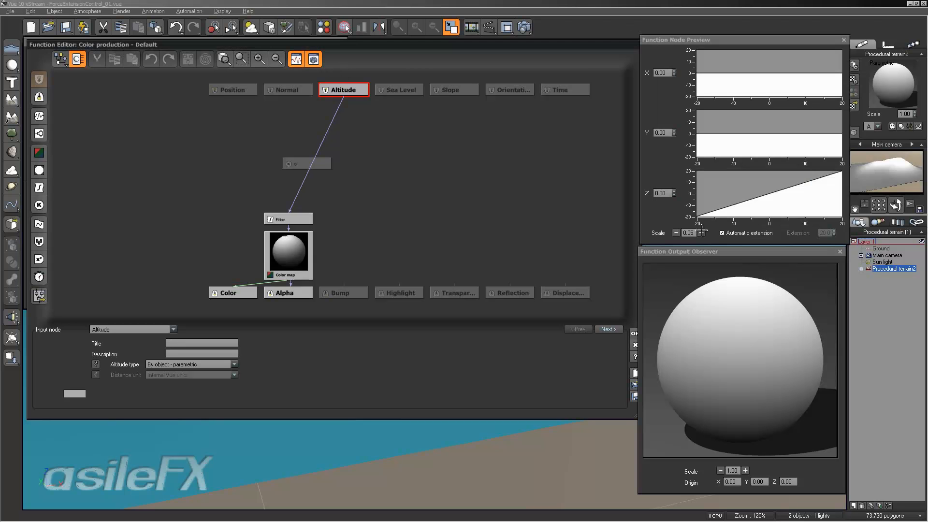
{"action": "type", "text": "1"}
{"action": "left_click", "coordinate": [705, 249]}
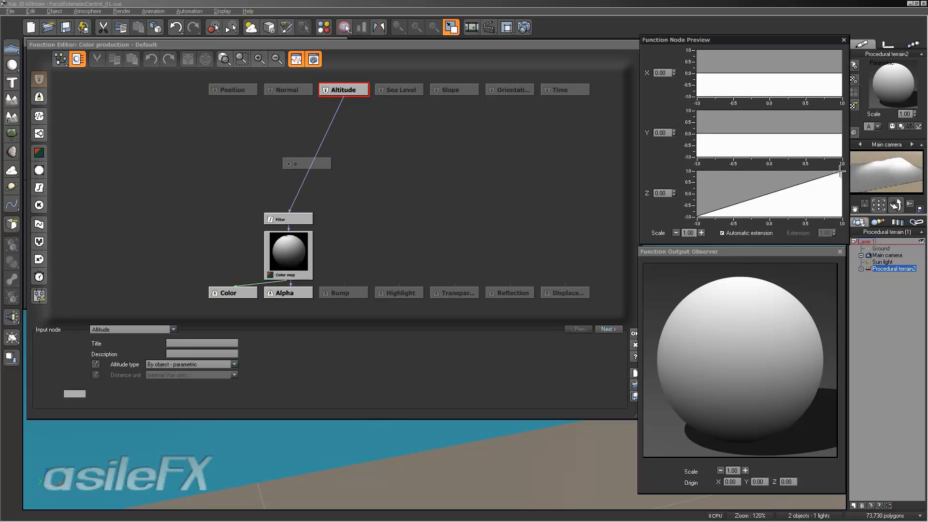
Change the Filter node to an Offset (X+a) node with an offset of -1 and accept the function and material edits.
{"action": "left_click", "coordinate": [304, 216]}
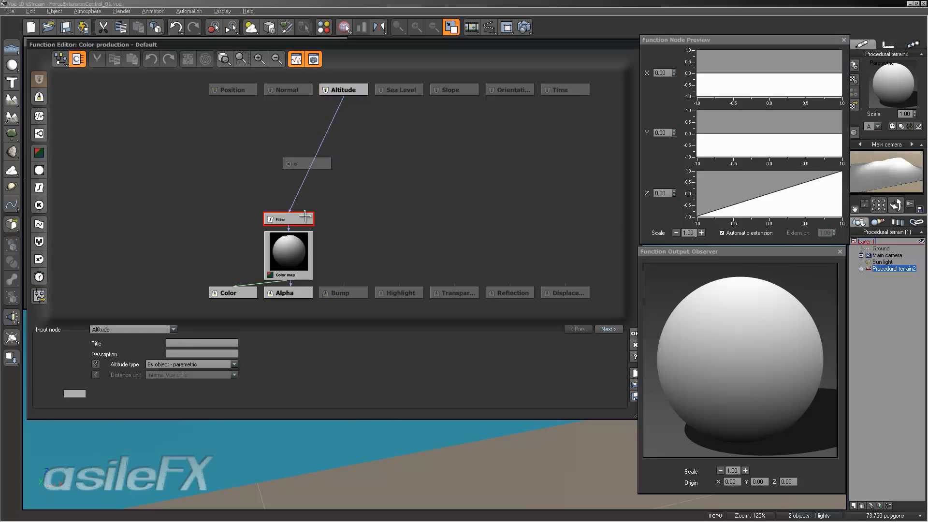
{"action": "left_click", "coordinate": [134, 328]}
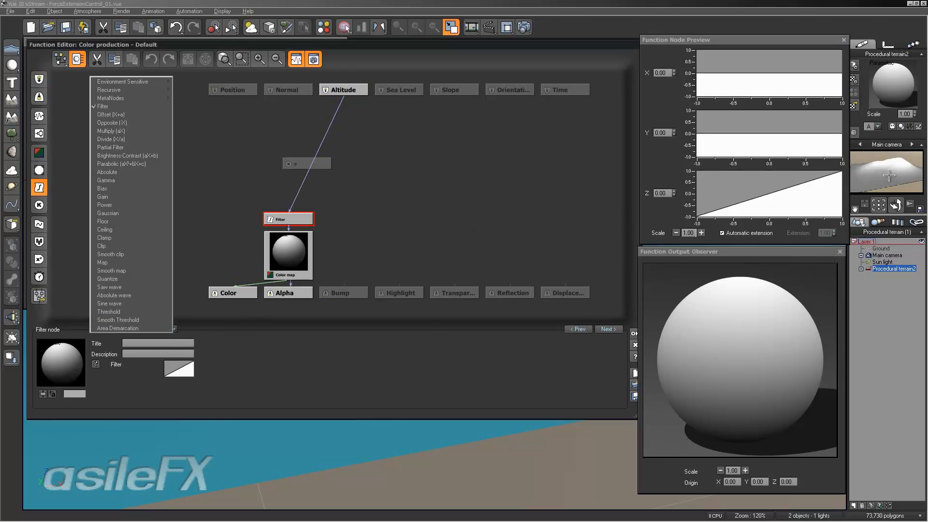
{"action": "left_click", "coordinate": [111, 114]}
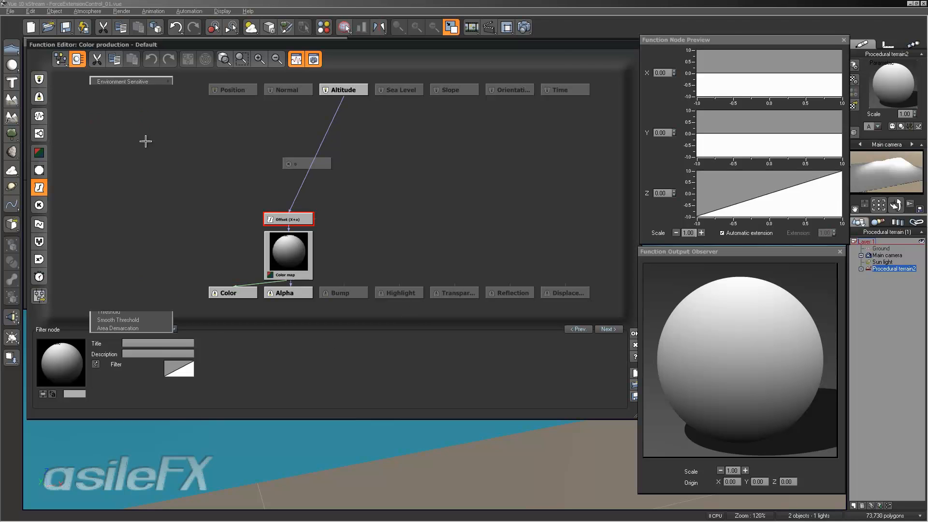
{"action": "left_click_drag", "start_coordinate": [180, 362], "coordinate": [130, 363]}
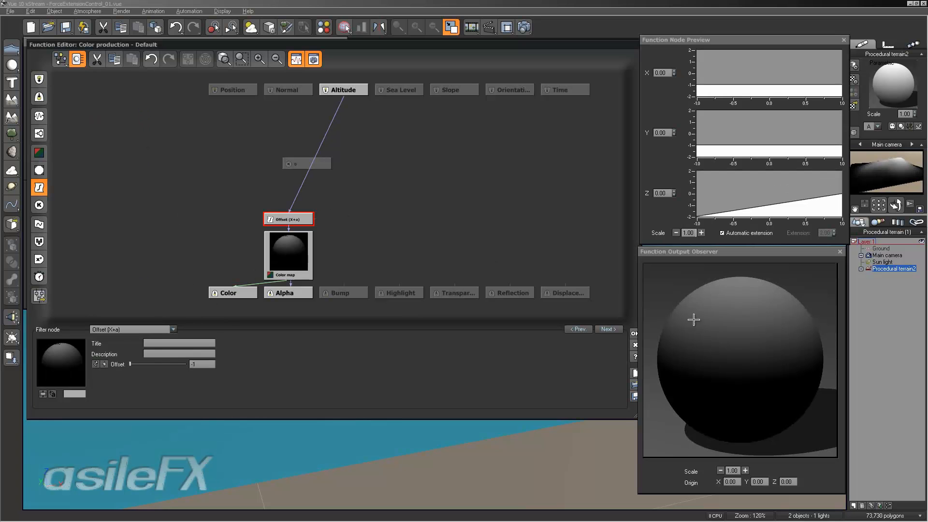
{"action": "left_click", "coordinate": [633, 333]}
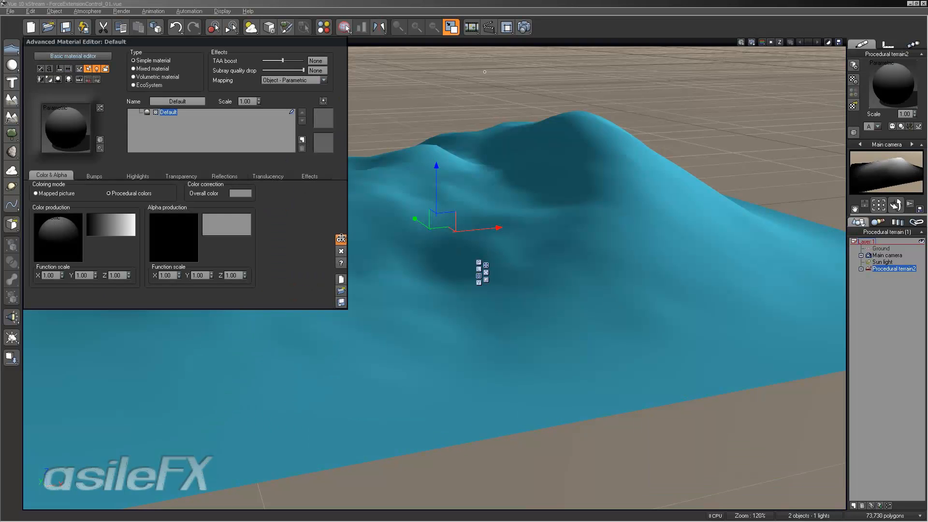
{"action": "left_click", "coordinate": [342, 237]}
Render the whole terrain from a higher camera angle to review the offset colouring, and close the render display.
{"action": "right_click_drag", "start_coordinate": [651, 224], "coordinate": [701, 274]}
{"action": "mouse_move", "coordinate": [700, 274]}
{"action": "middle_mouse_down"}
{"action": "mouse_move", "coordinate": [694, 262]}
{"action": "mouse_move", "coordinate": [699, 268]}
{"action": "middle_mouse_up"}
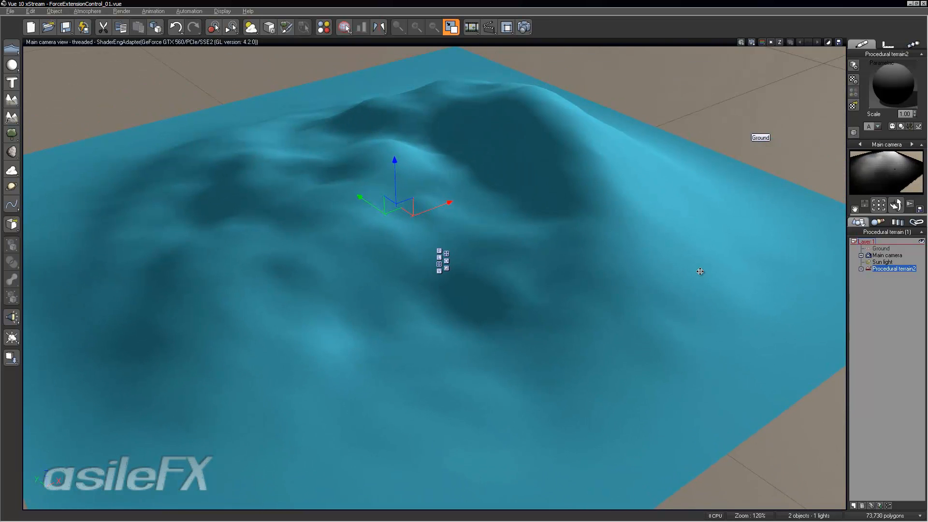
{"action": "left_click", "coordinate": [524, 27]}
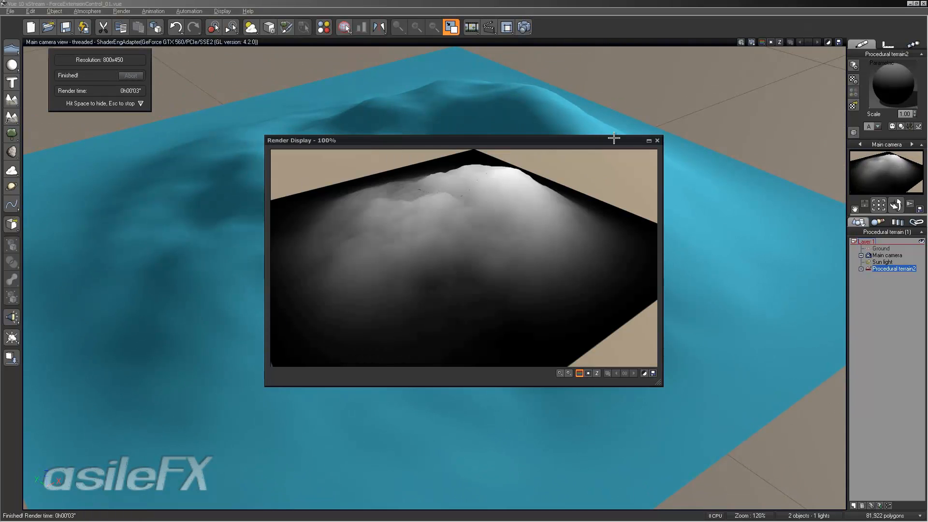
{"action": "left_click", "coordinate": [657, 140]}
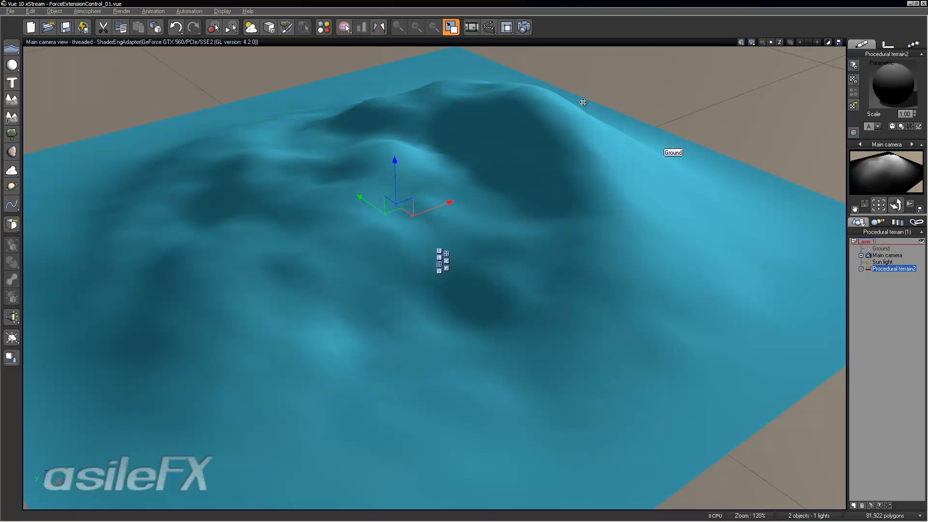
Turn off Force extension for the procedural terrain, render the scene again to review the colouring, and close the render display.
{"action": "double_click", "coordinate": [557, 205]}
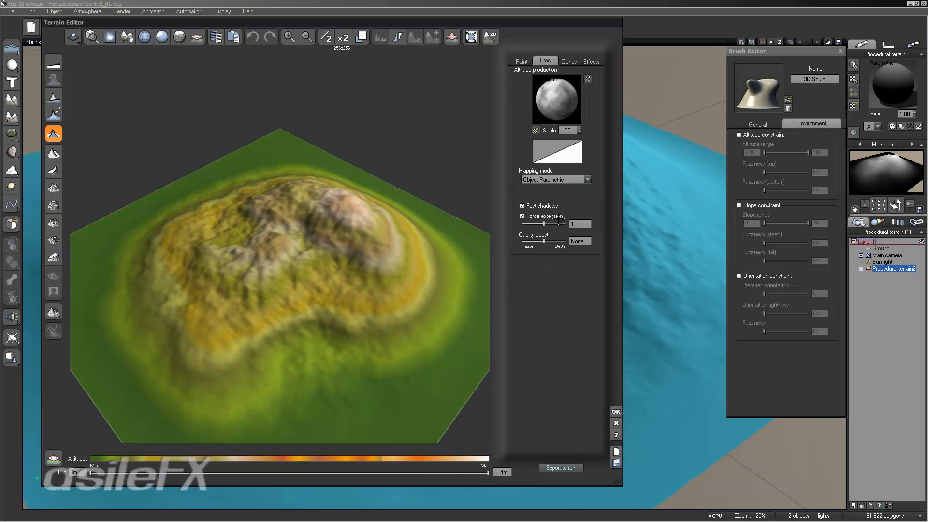
{"action": "left_click", "coordinate": [559, 217]}
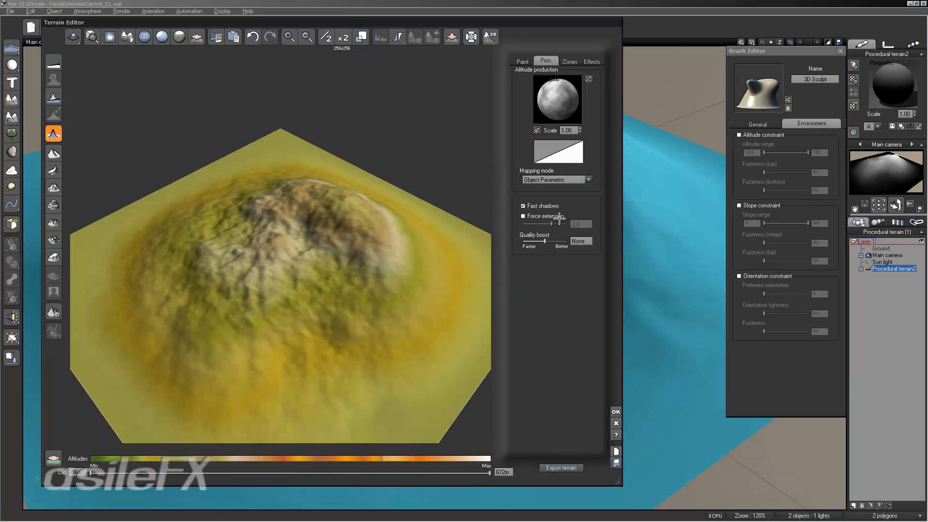
{"action": "left_click", "coordinate": [616, 411]}
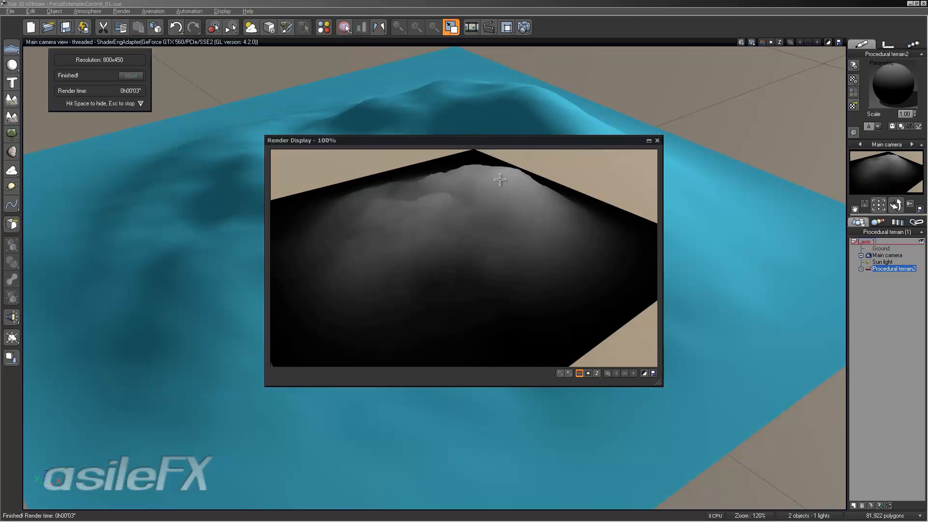
{"action": "left_click", "coordinate": [656, 140]}
Enable Force extension for the procedural terrain with a value of 1 and accept the terrain edit.
{"action": "double_click", "coordinate": [550, 205]}
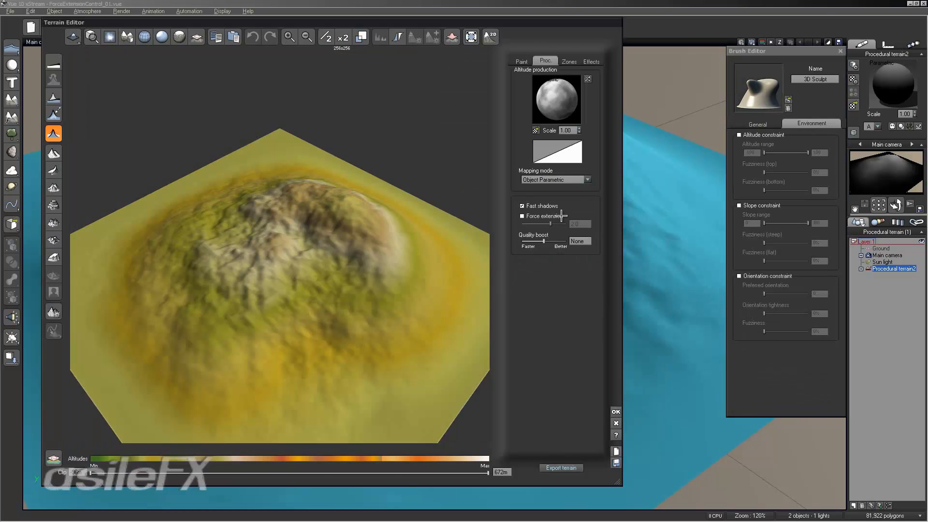
{"action": "left_click", "coordinate": [551, 214]}
{"action": "left_click", "coordinate": [581, 224]}
{"action": "type", "text": "1"}
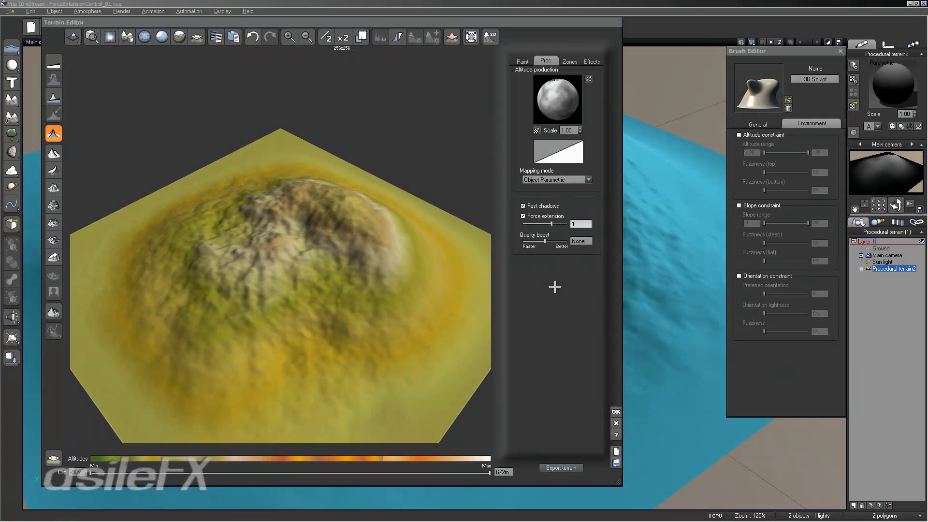
{"action": "left_click", "coordinate": [555, 287]}
{"action": "left_click", "coordinate": [617, 411]}
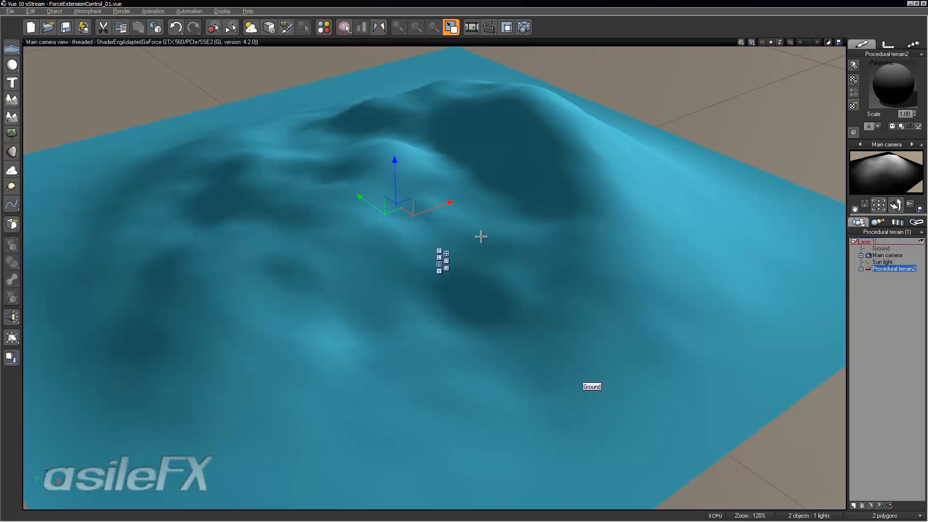
Save the scene as ForceExtensionControl_02.vue and reset the procedural terrain's material to the plain grey default.
{"action": "right_click_drag", "start_coordinate": [575, 268], "coordinate": [467, 198]}
{"action": "middle_click_drag", "start_coordinate": [467, 199], "coordinate": [488, 210]}
{"action": "right_click_drag", "start_coordinate": [489, 209], "coordinate": [547, 234], "text": "ctrl"}
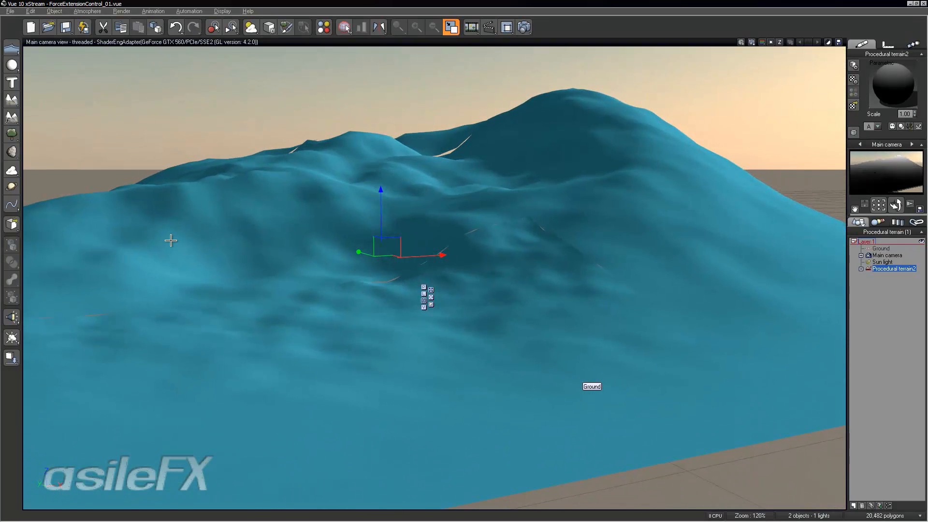
{"action": "key", "text": "ctrl+s"}
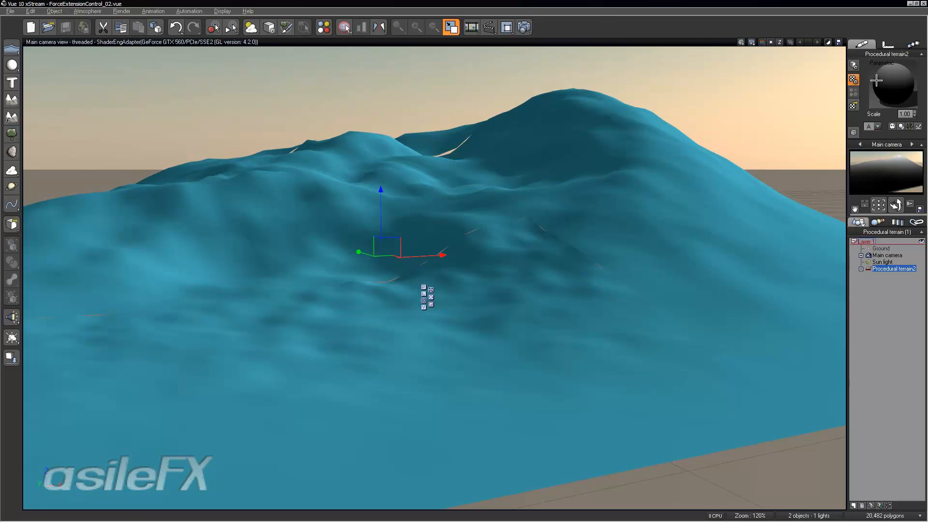
{"action": "right_click", "coordinate": [902, 75]}
{"action": "left_click", "coordinate": [882, 111]}
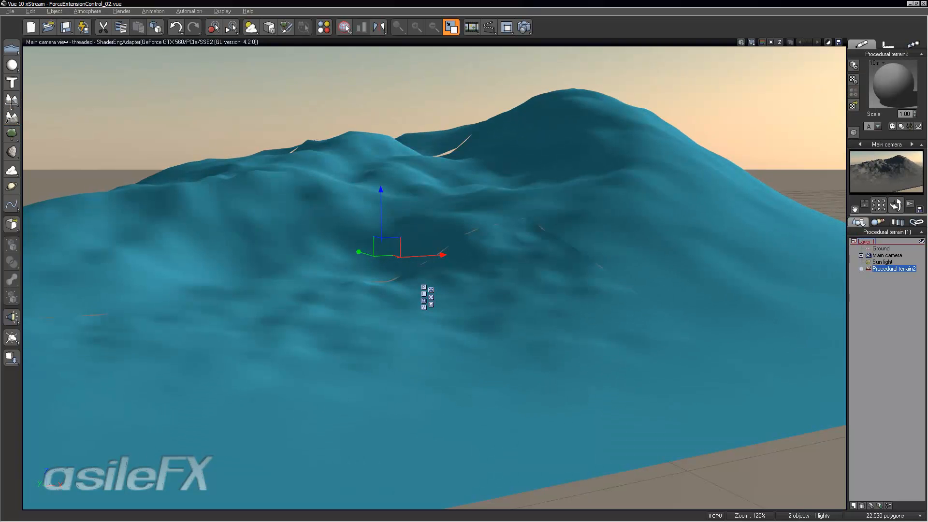
Add a standard terrain to the scene and inspect its relief in the Terrain Editor.
{"action": "left_click", "coordinate": [12, 100]}
{"action": "right_click", "coordinate": [436, 236]}
{"action": "left_click", "coordinate": [495, 418]}
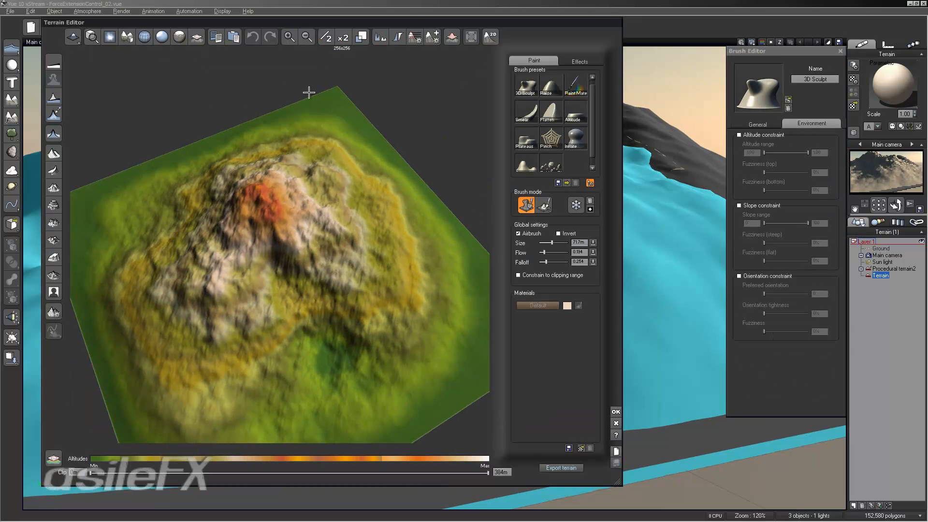
{"action": "right_click_drag", "start_coordinate": [444, 312], "coordinate": [405, 251]}
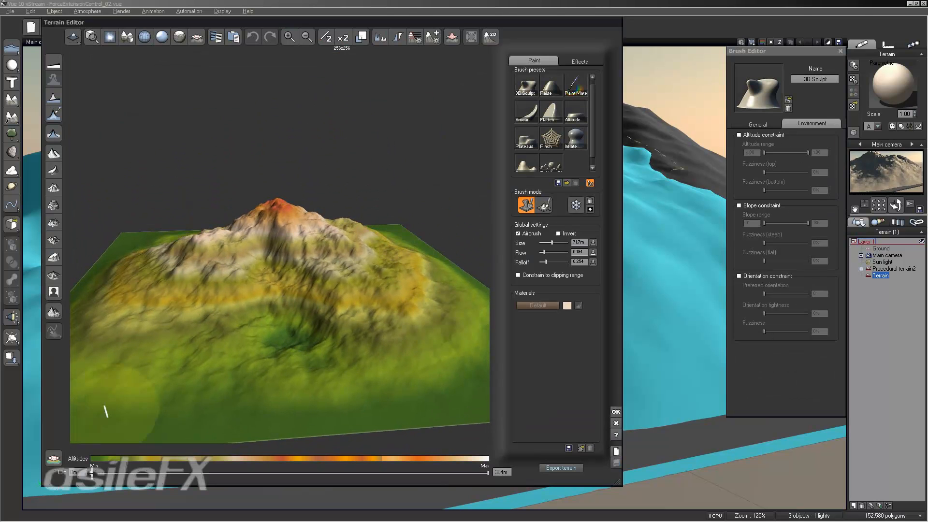
{"action": "left_click", "coordinate": [616, 411]}
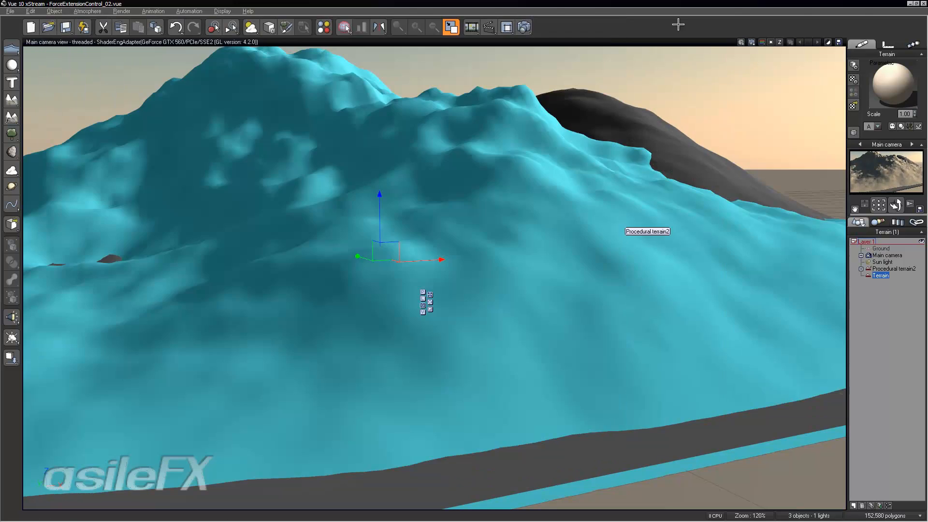
Show the four-view layout, compare the two terrains in the front view, and reselect the standard terrain.
{"action": "key", "text": "F7"}
{"action": "right_click_drag", "start_coordinate": [228, 329], "coordinate": [302, 352]}
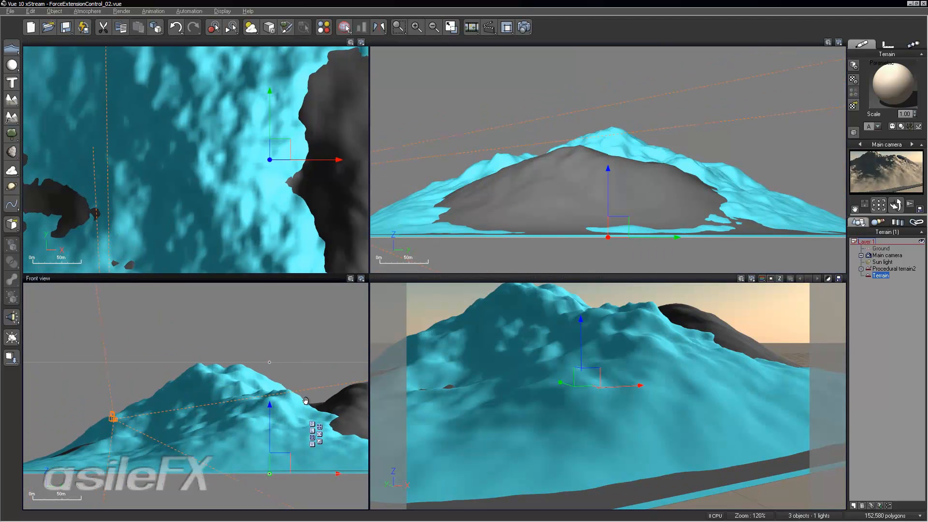
{"action": "right_click_drag", "start_coordinate": [322, 399], "coordinate": [268, 393]}
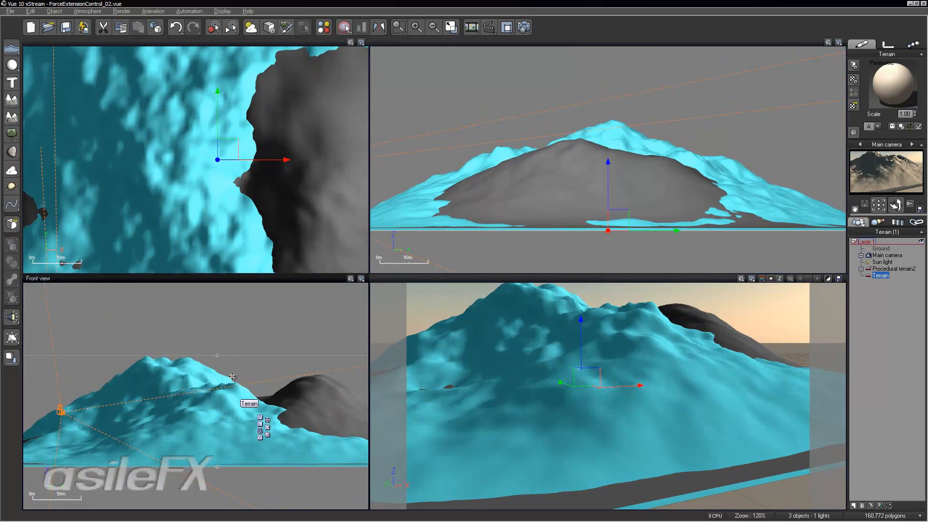
{"action": "left_click", "coordinate": [840, 305]}
{"action": "left_click", "coordinate": [881, 275]}
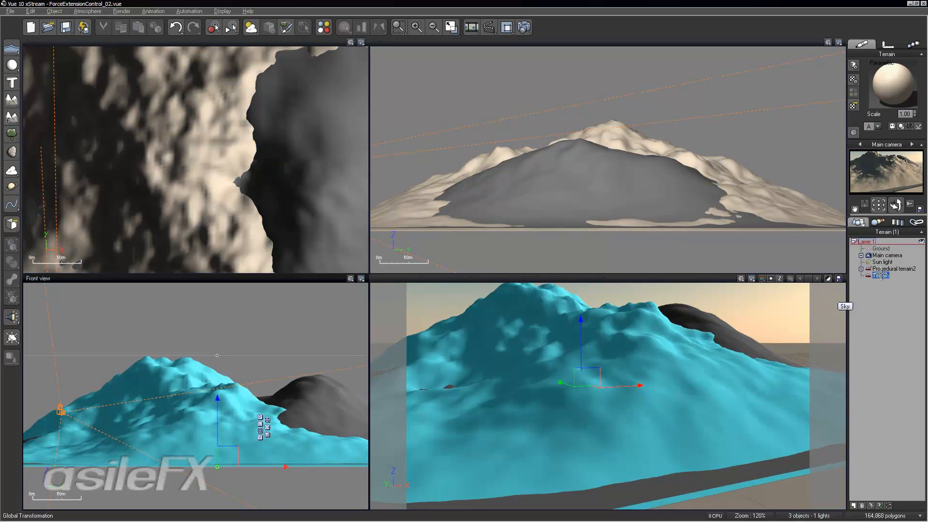
Apply Alluvium and Dissolve erosion to the standard terrain, examine the carved relief from several angles, and discard the edits.
{"action": "double_click", "coordinate": [193, 385]}
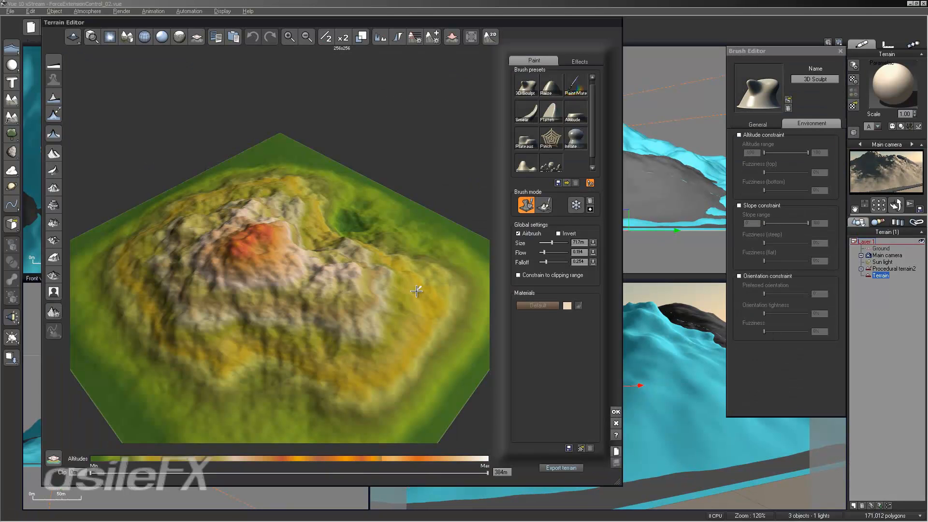
{"action": "left_click", "coordinate": [580, 60]}
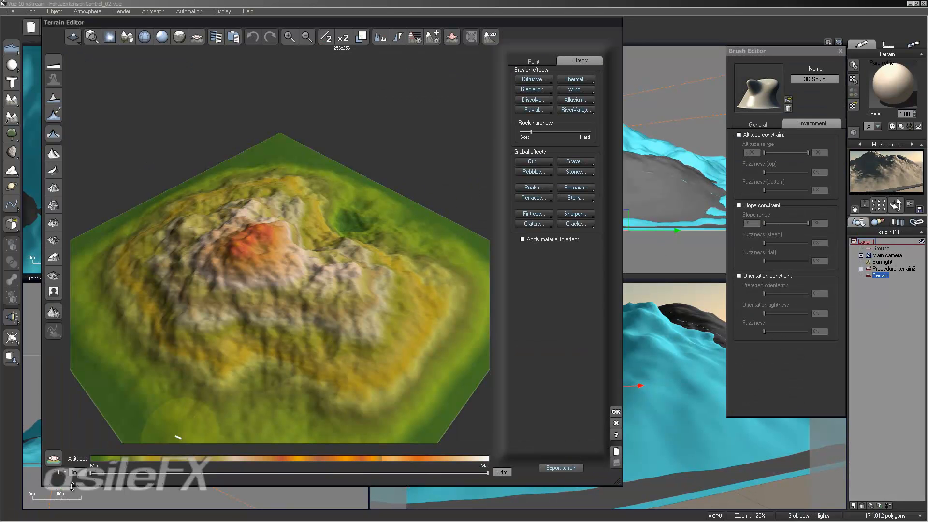
{"action": "left_click", "coordinate": [592, 100]}
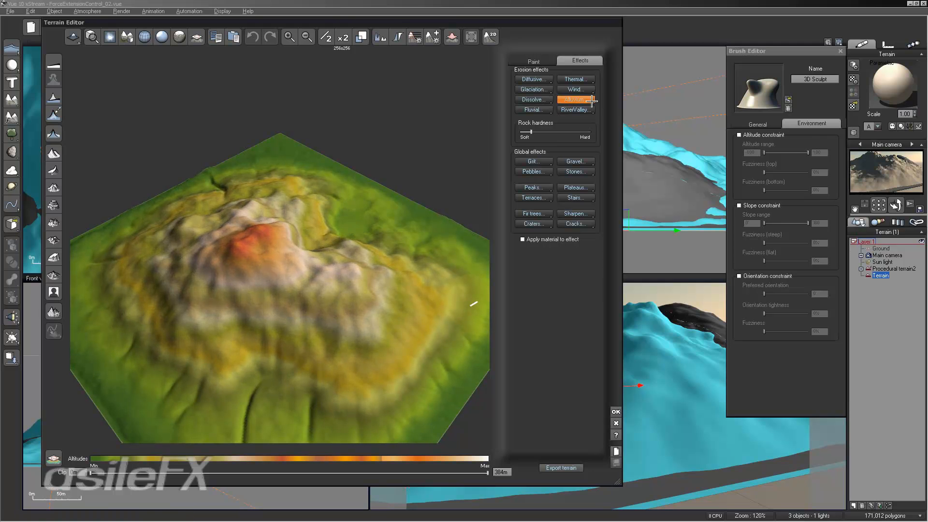
{"action": "left_click", "coordinate": [536, 100]}
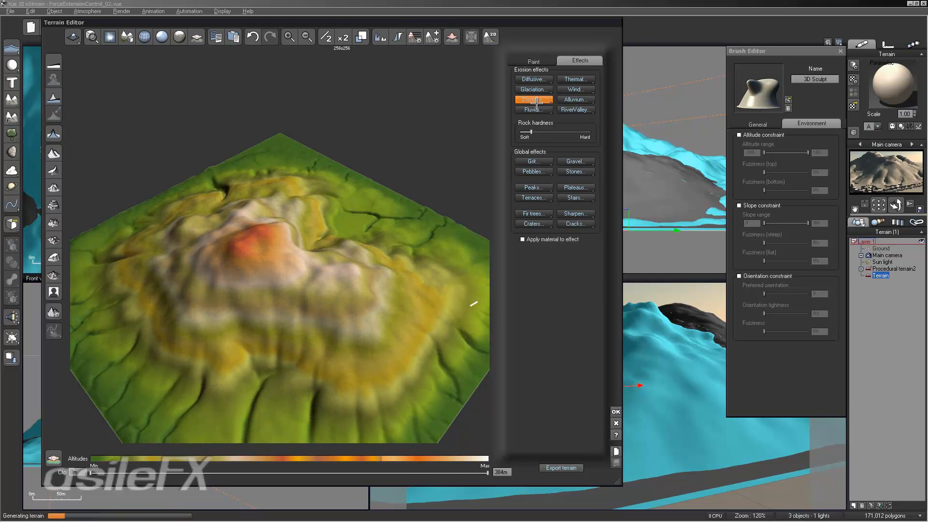
{"action": "right_click_drag", "start_coordinate": [277, 226], "coordinate": [393, 199]}
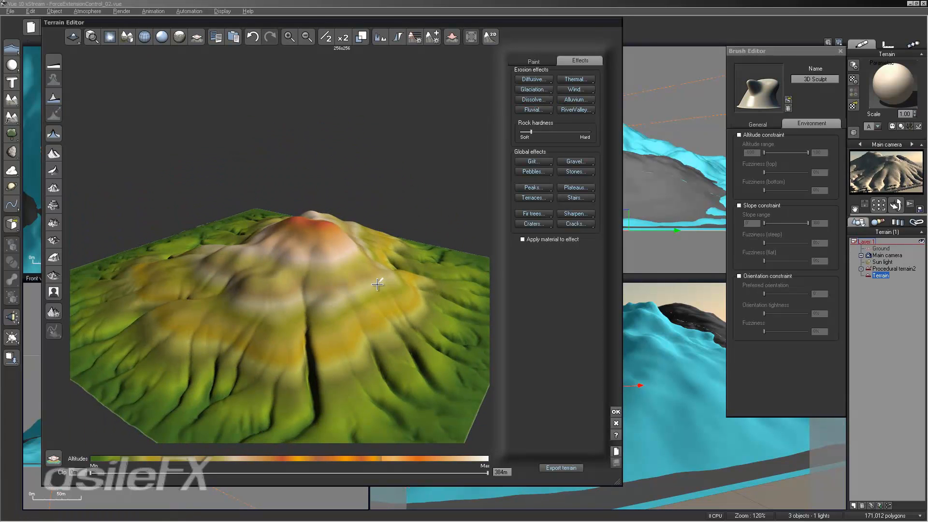
{"action": "right_click_drag", "start_coordinate": [405, 266], "coordinate": [434, 285]}
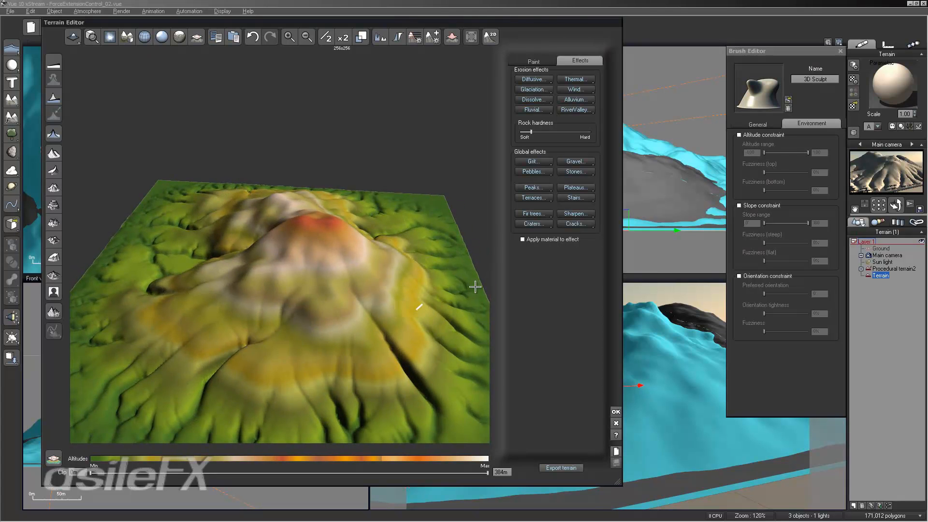
{"action": "right_click_drag", "start_coordinate": [248, 268], "coordinate": [295, 297]}
{"action": "left_click", "coordinate": [617, 423]}
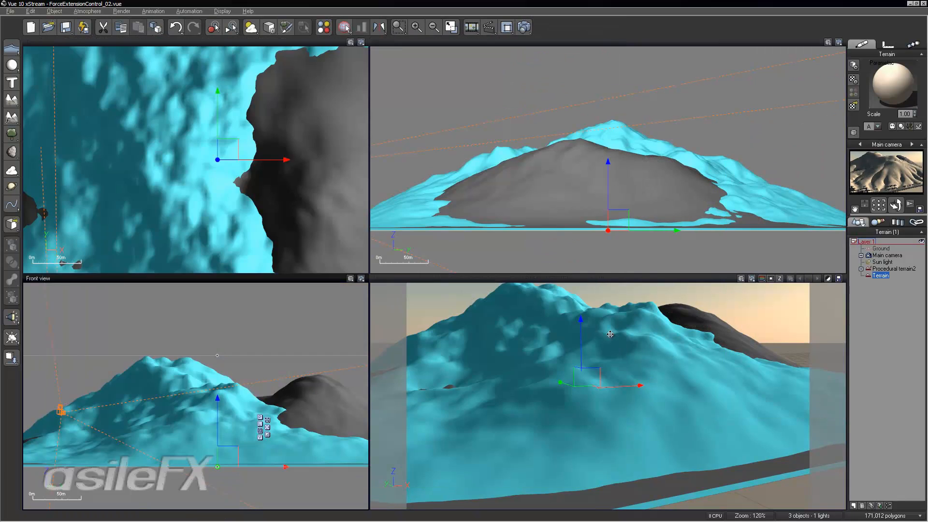
Delete the standard terrain from the scene.
{"action": "left_click", "coordinate": [601, 323]}
{"action": "key", "text": "Delete"}
Turn off Force extension for the procedural terrain and convert it to a standard terrain in the Terrain Editor.
{"action": "double_click", "coordinate": [695, 322]}
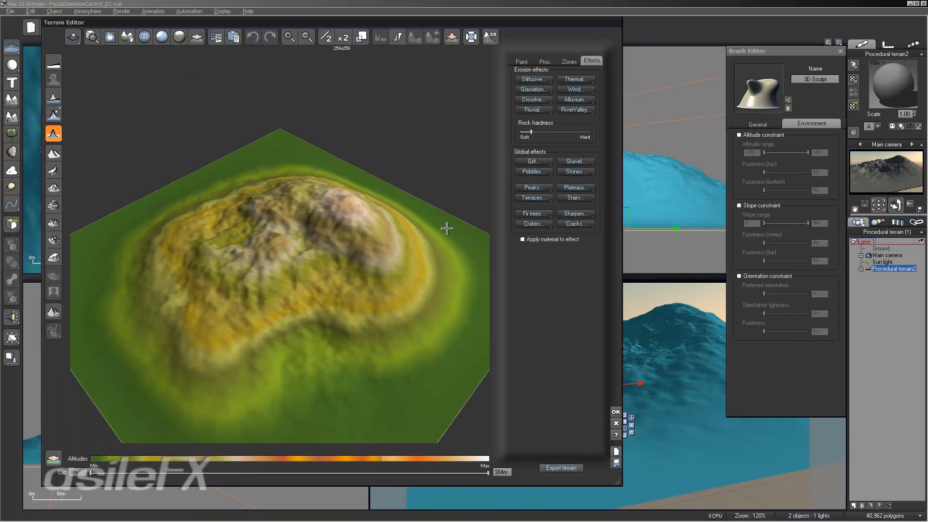
{"action": "left_click", "coordinate": [546, 61]}
{"action": "left_click", "coordinate": [563, 215]}
{"action": "left_click", "coordinate": [73, 38]}
{"action": "left_click", "coordinate": [94, 71]}
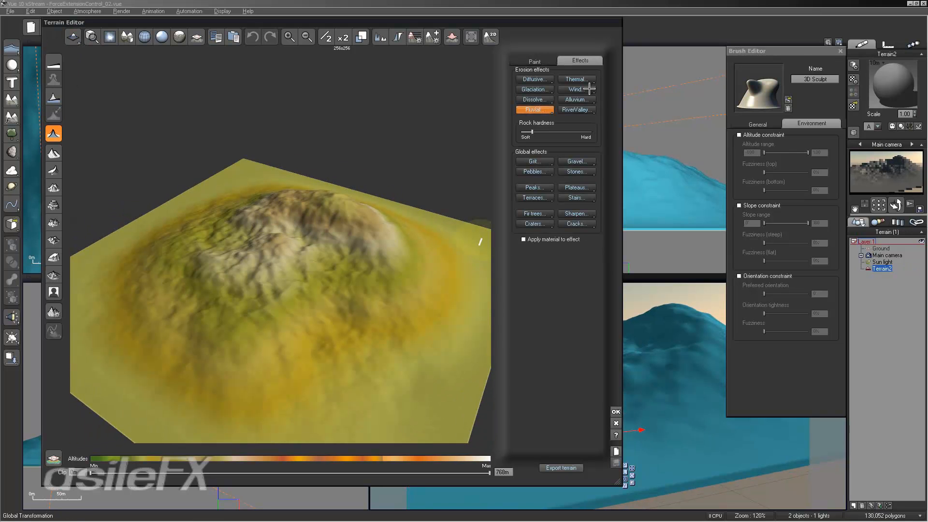
Apply Alluvium erosion to the converted terrain and examine the eroded relief from different angles.
{"action": "left_click", "coordinate": [585, 99]}
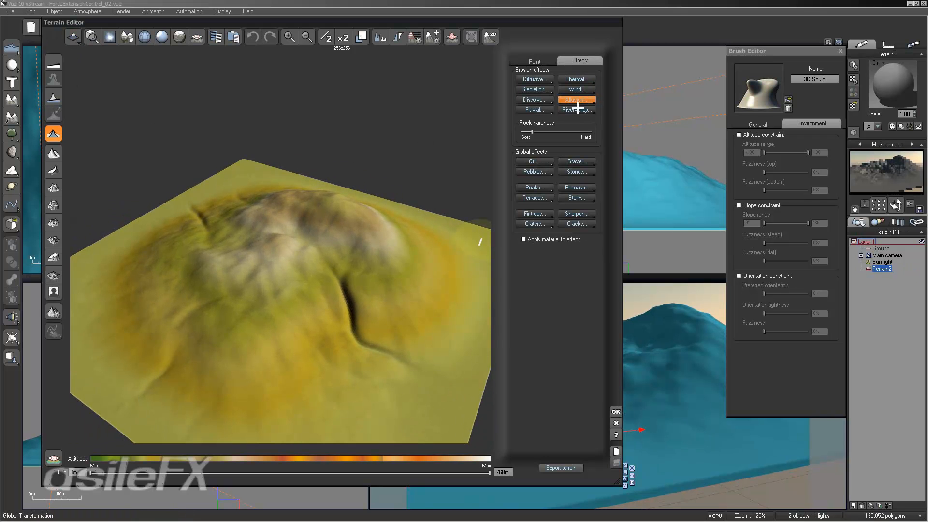
{"action": "right_click_drag", "start_coordinate": [460, 190], "coordinate": [367, 221]}
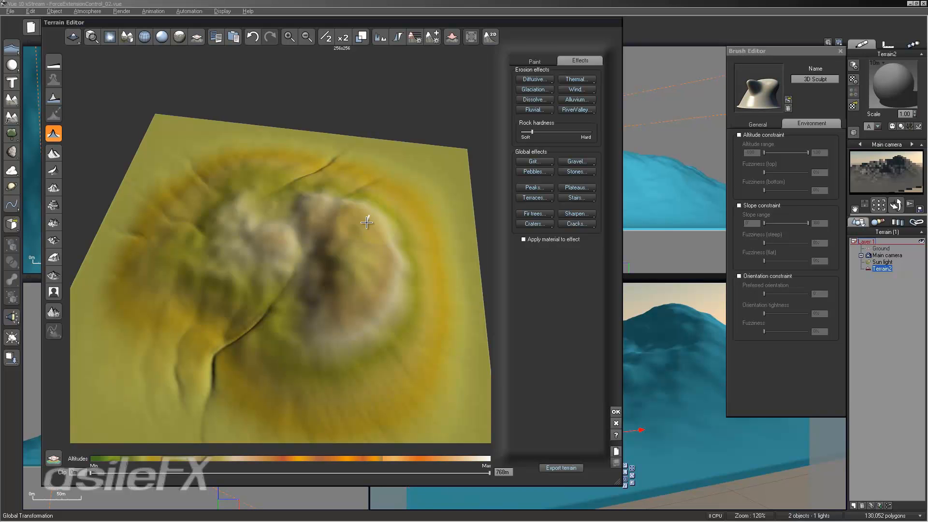
{"action": "right_click_drag", "start_coordinate": [363, 217], "coordinate": [450, 200]}
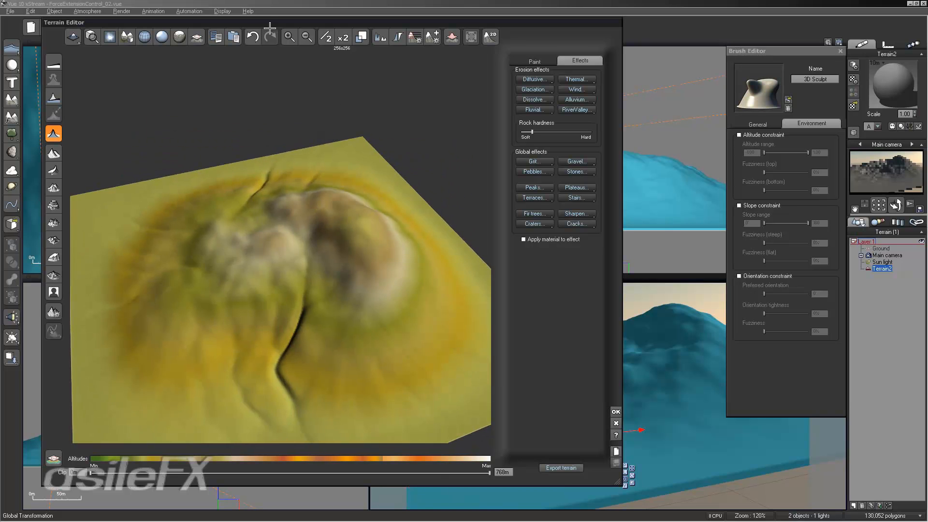
Undo the Alluvium erosion, try Dissolve erosion on the converted terrain, and undo it before closing the Terrain Editor.
{"action": "left_click", "coordinate": [253, 35]}
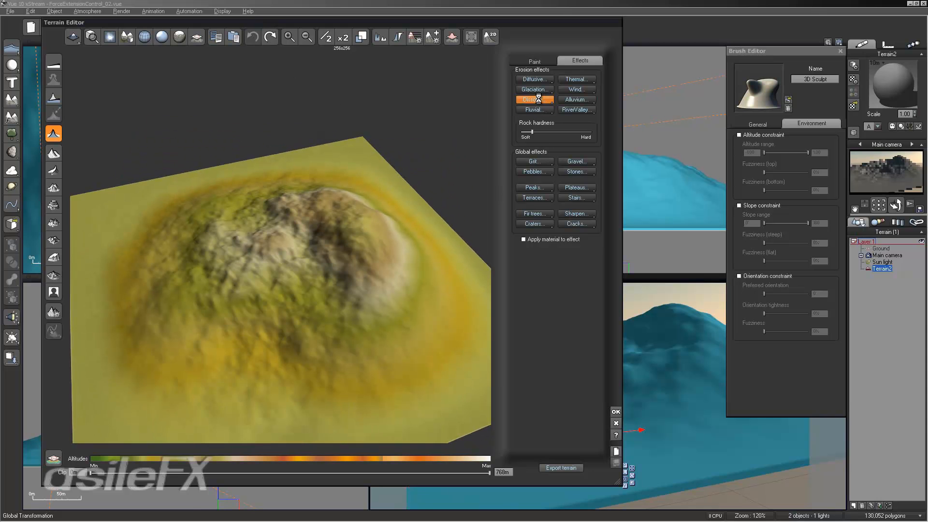
{"action": "left_click", "coordinate": [538, 99]}
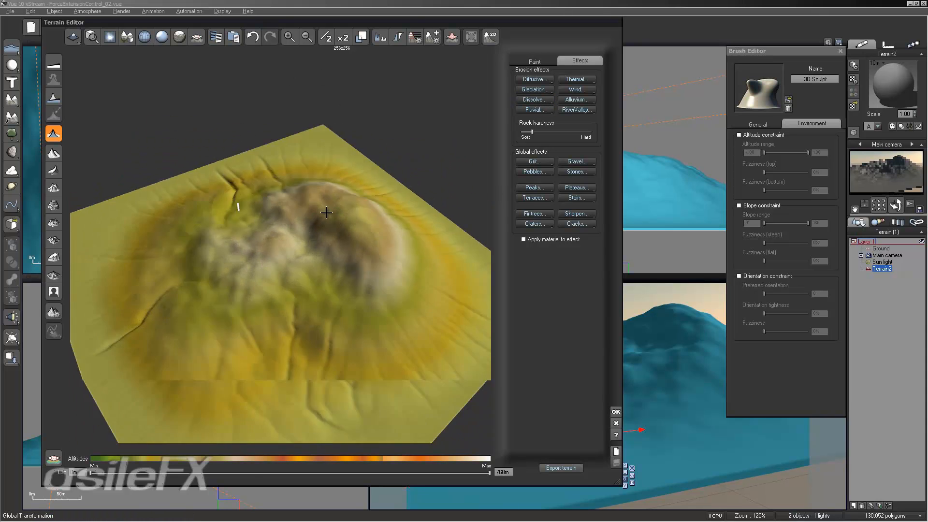
{"action": "left_click", "coordinate": [252, 36]}
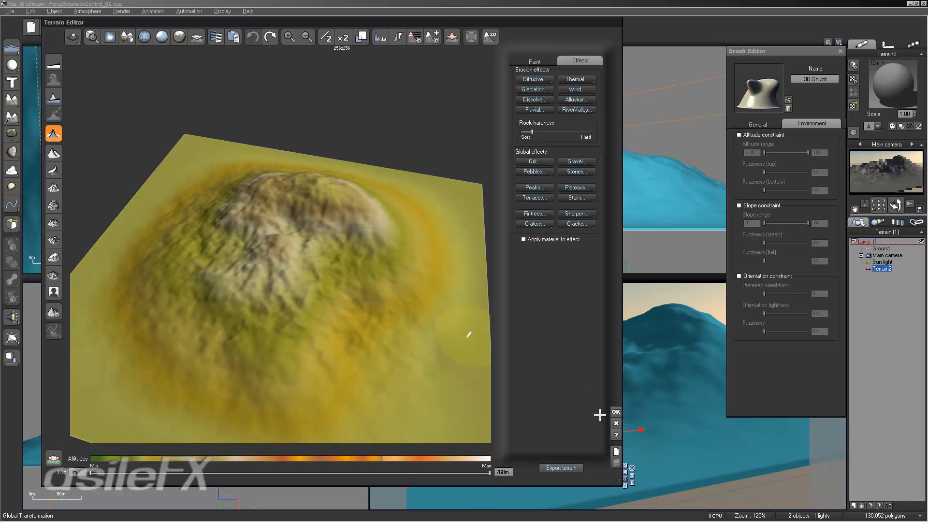
{"action": "left_click", "coordinate": [616, 411]}
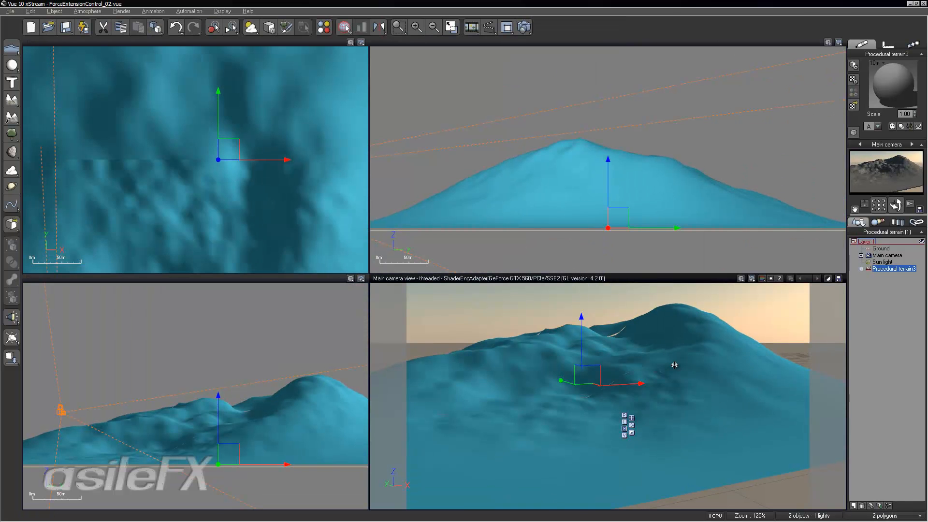
Reopen the procedural terrain in the Terrain Editor and convert it to a standard terrain with Force extension enabled.
{"action": "double_click", "coordinate": [685, 376]}
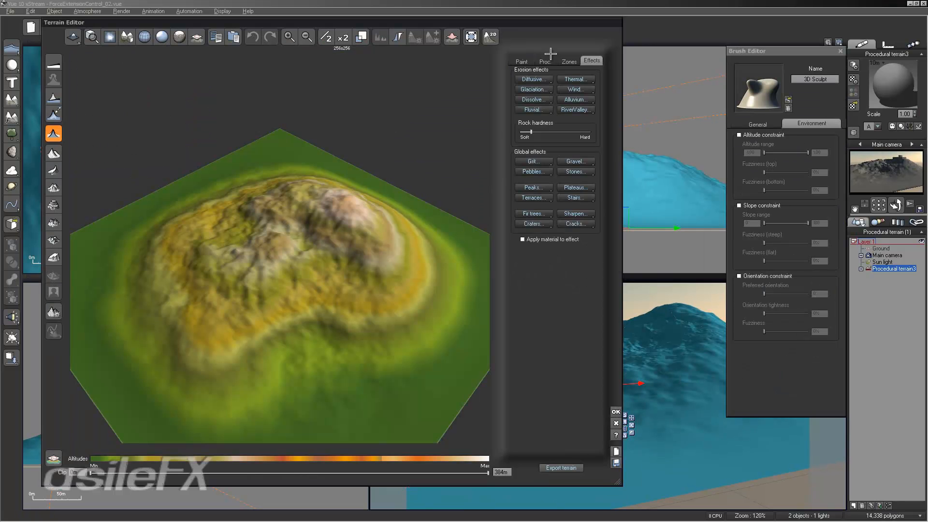
{"action": "left_click", "coordinate": [547, 61]}
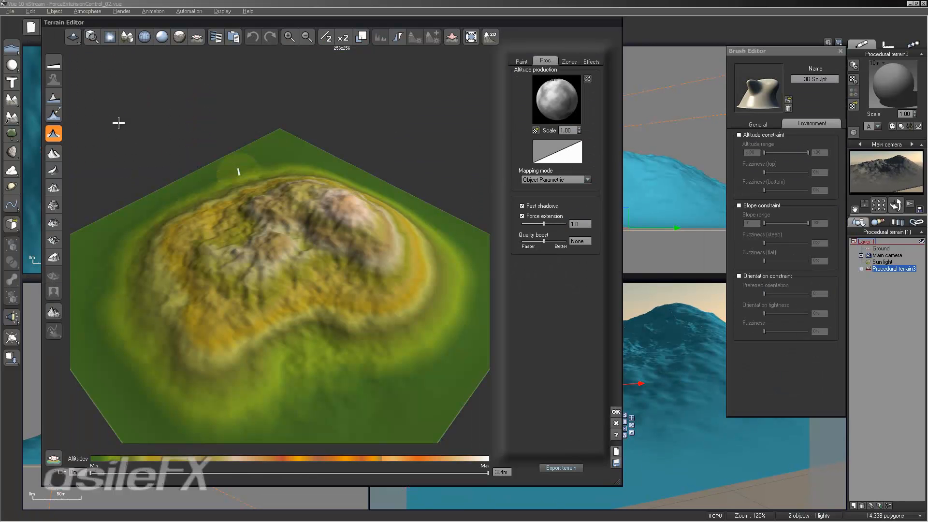
{"action": "left_click", "coordinate": [73, 37]}
{"action": "left_click", "coordinate": [95, 75]}
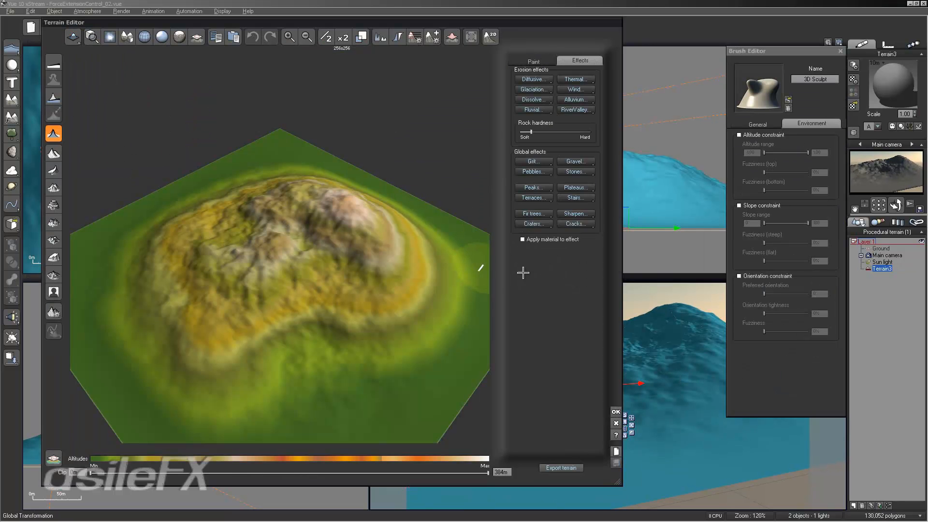
Apply Dissolve erosion to the converted terrain, examine the relief from different angles, and accept the edit.
{"action": "left_click", "coordinate": [547, 101]}
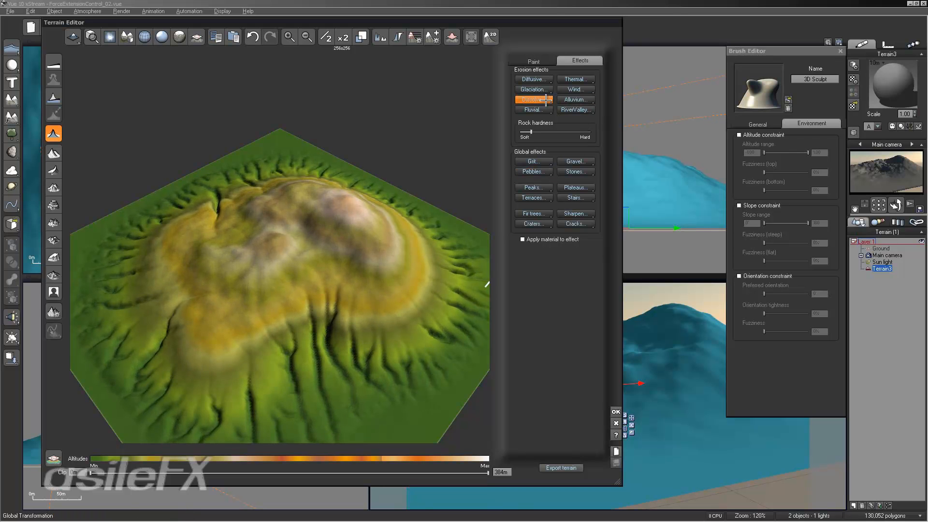
{"action": "right_click_drag", "start_coordinate": [373, 265], "coordinate": [320, 254]}
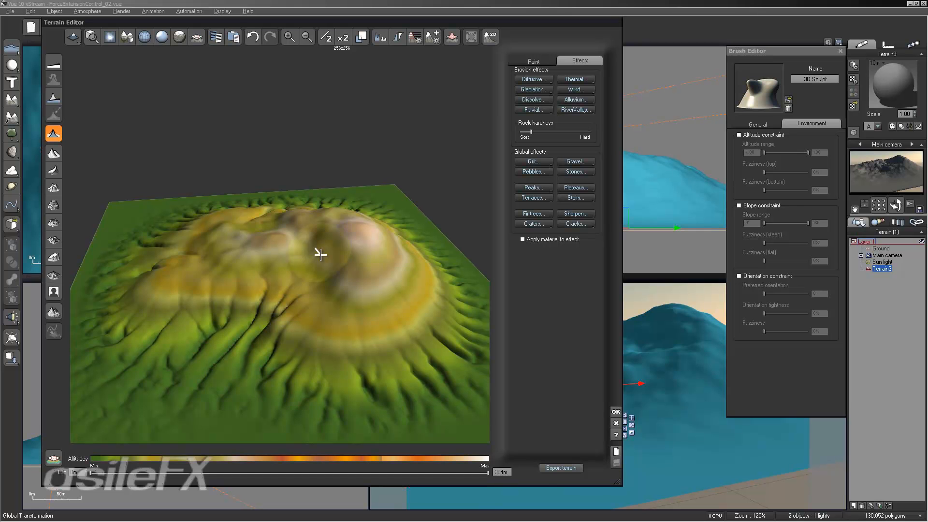
{"action": "right_click_drag", "start_coordinate": [337, 262], "coordinate": [379, 276]}
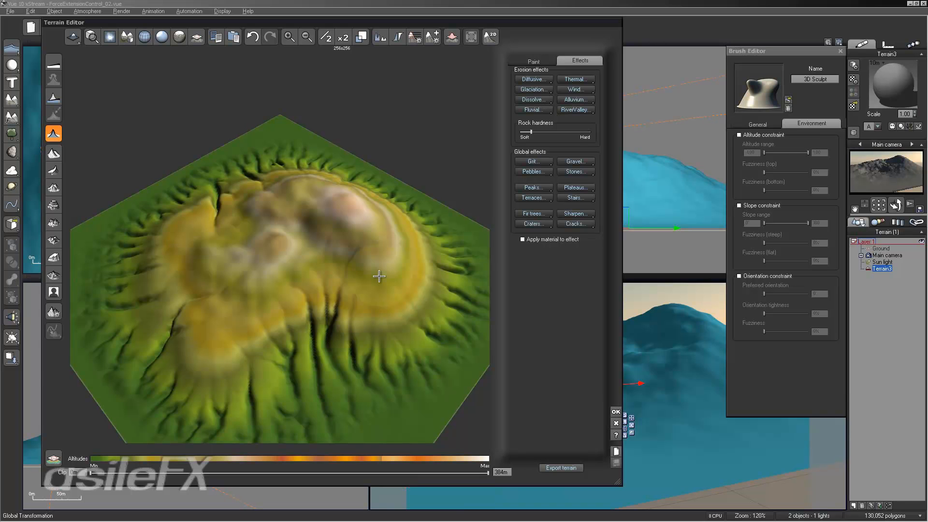
{"action": "left_click_drag", "start_coordinate": [379, 269], "coordinate": [387, 262]}
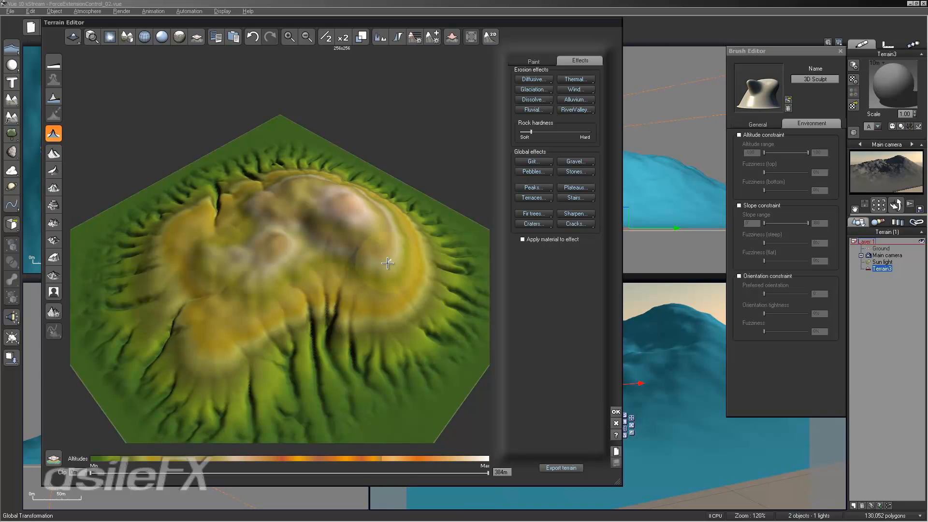
{"action": "right_click_drag", "start_coordinate": [416, 133], "coordinate": [339, 125]}
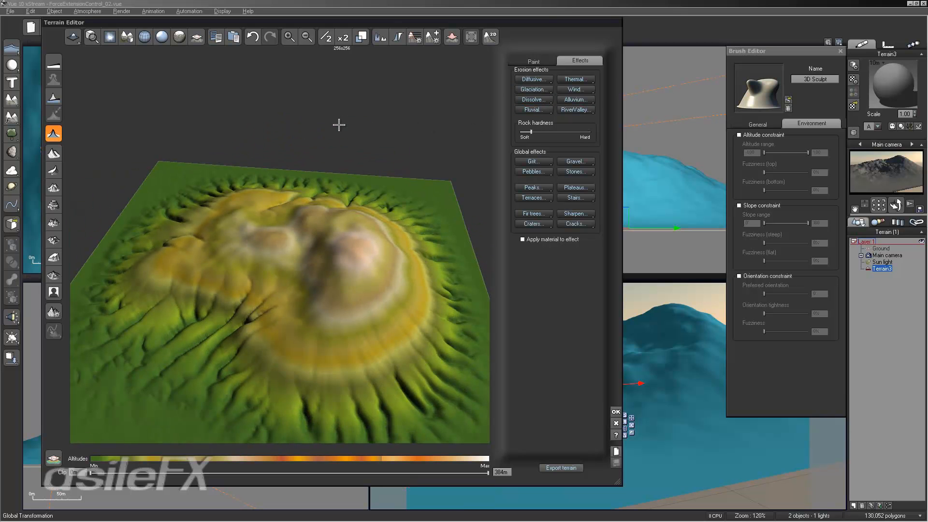
{"action": "right_click_drag", "start_coordinate": [257, 231], "coordinate": [459, 343]}
{"action": "left_click", "coordinate": [415, 336]}
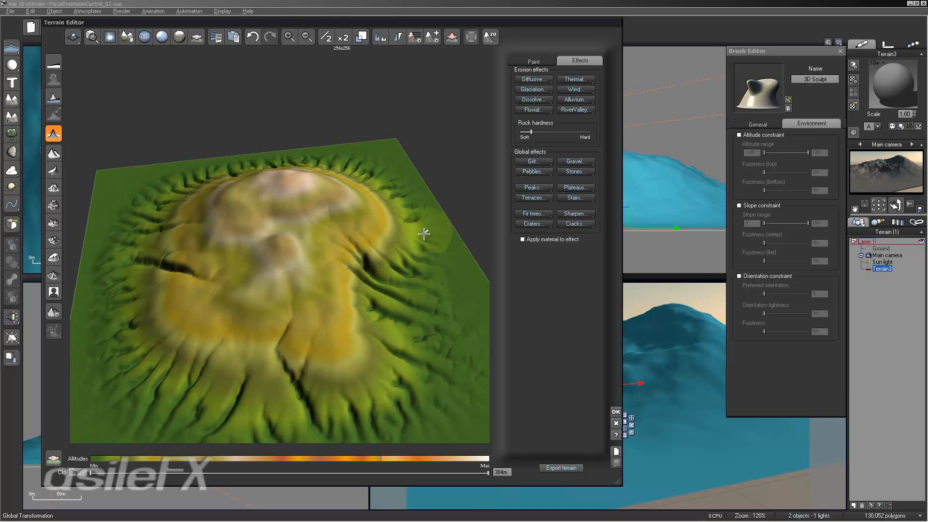
{"action": "left_click", "coordinate": [616, 412]}
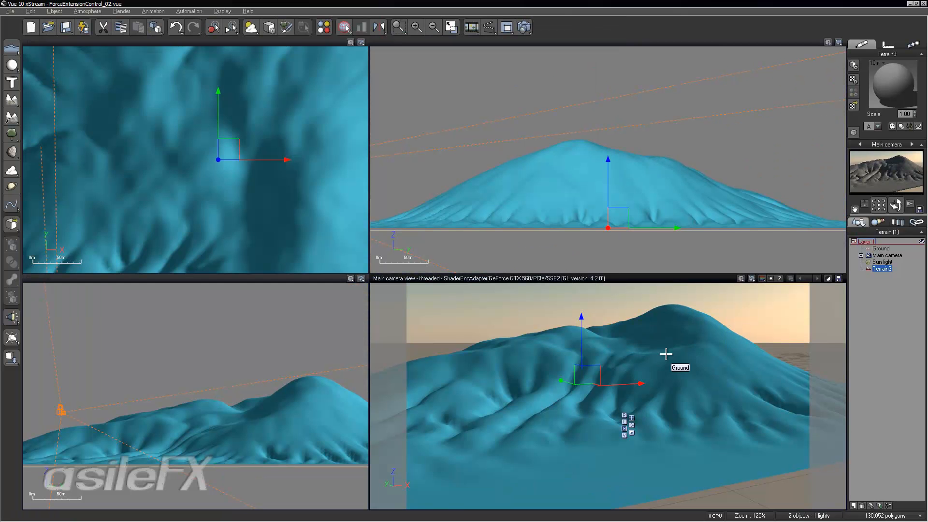
Replace the eroded terrain with a new procedural terrain and stretch its height upward.
{"action": "key", "text": "Delete"}
{"action": "left_click", "coordinate": [12, 117]}
{"action": "left_click", "coordinate": [613, 436]}
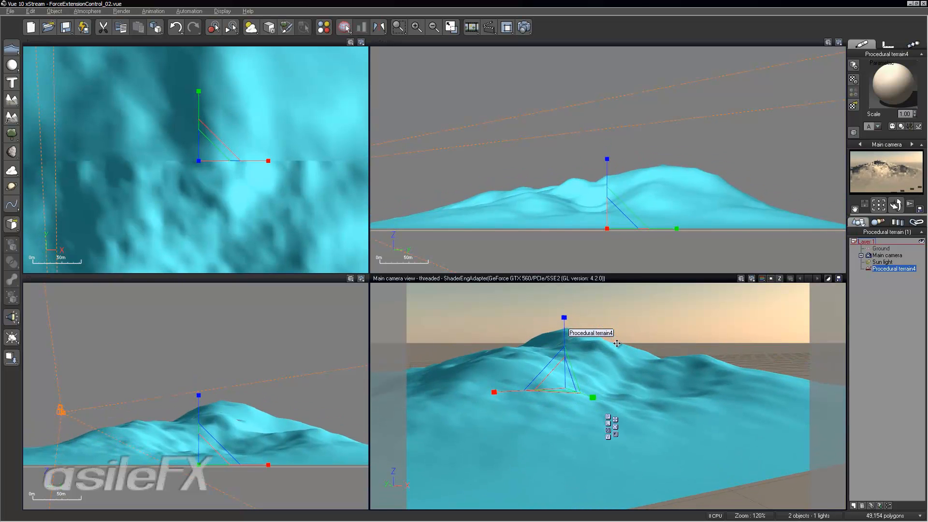
{"action": "left_click_drag", "start_coordinate": [564, 312], "coordinate": [578, 300]}
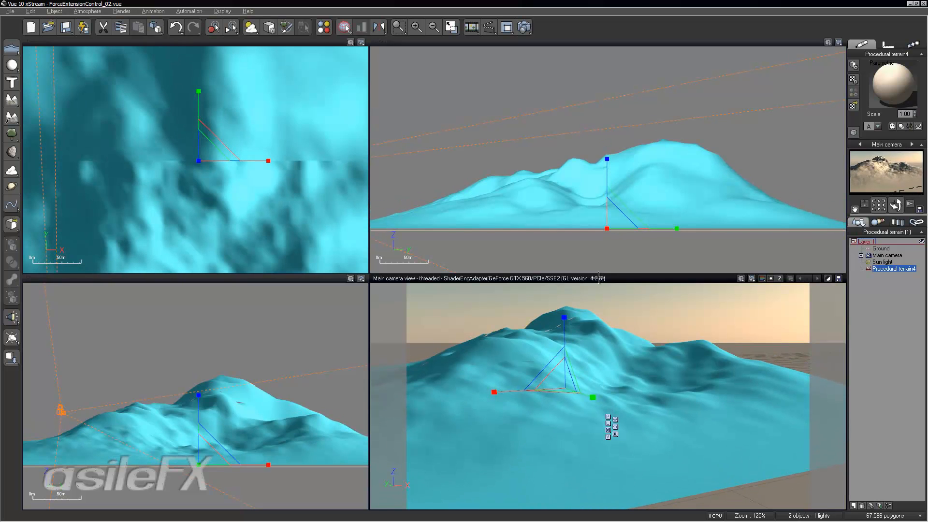
{"action": "right_click_drag", "start_coordinate": [296, 419], "coordinate": [320, 364]}
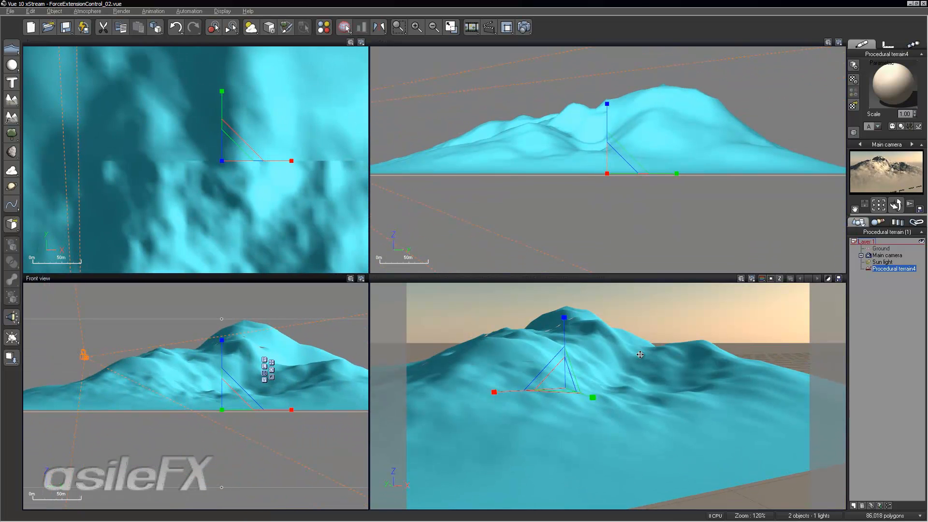
Convert the stretched procedural terrain to a standard terrain in the Terrain Editor.
{"action": "double_click", "coordinate": [611, 425]}
{"action": "left_click", "coordinate": [73, 37]}
{"action": "left_click", "coordinate": [101, 74]}
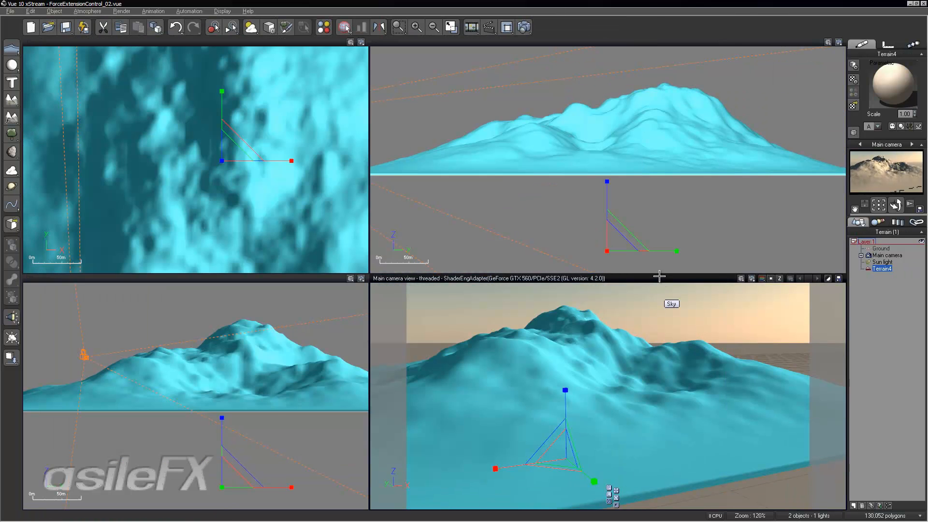
Examine the converted terrain's base, edges and corners from several angles in the maximized main camera view.
{"action": "double_click", "coordinate": [659, 277]}
{"action": "left_click_drag", "start_coordinate": [356, 253], "coordinate": [355, 263]}
{"action": "key", "text": "ctrl+z"}
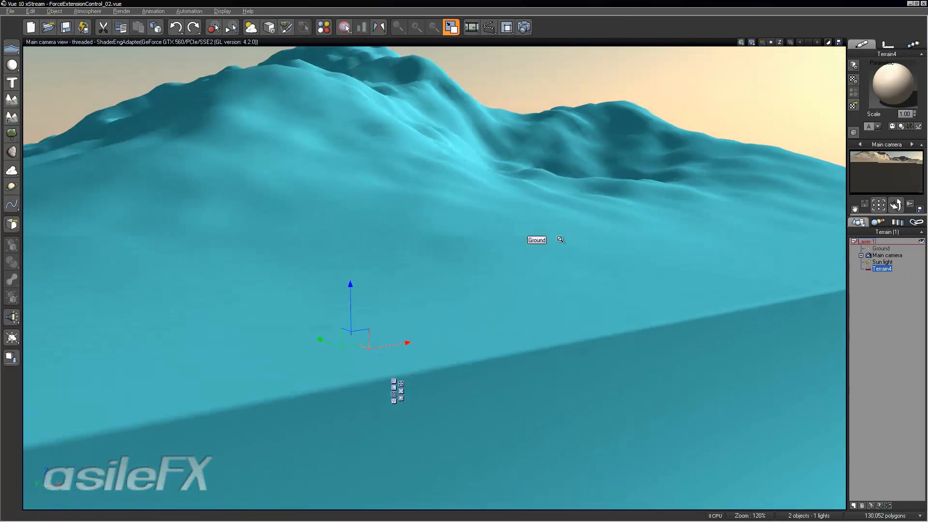
{"action": "scroll", "coordinate": [560, 239], "scroll_direction": "down", "scroll_amount": 5}
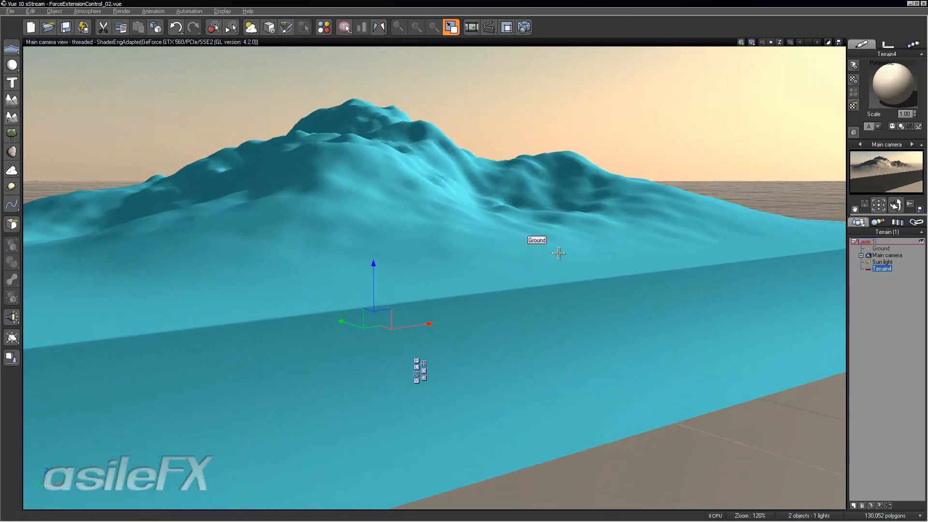
{"action": "right_click_drag", "start_coordinate": [561, 256], "coordinate": [643, 245]}
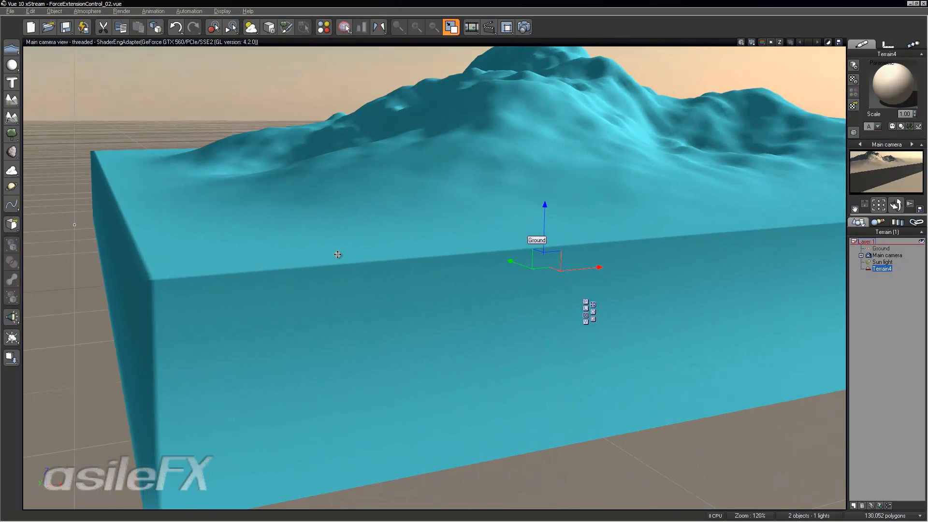
{"action": "right_click_drag", "start_coordinate": [440, 331], "coordinate": [589, 218]}
{"action": "left_click_drag", "start_coordinate": [548, 222], "coordinate": [547, 182]}
{"action": "right_click_drag", "start_coordinate": [597, 231], "coordinate": [516, 227]}
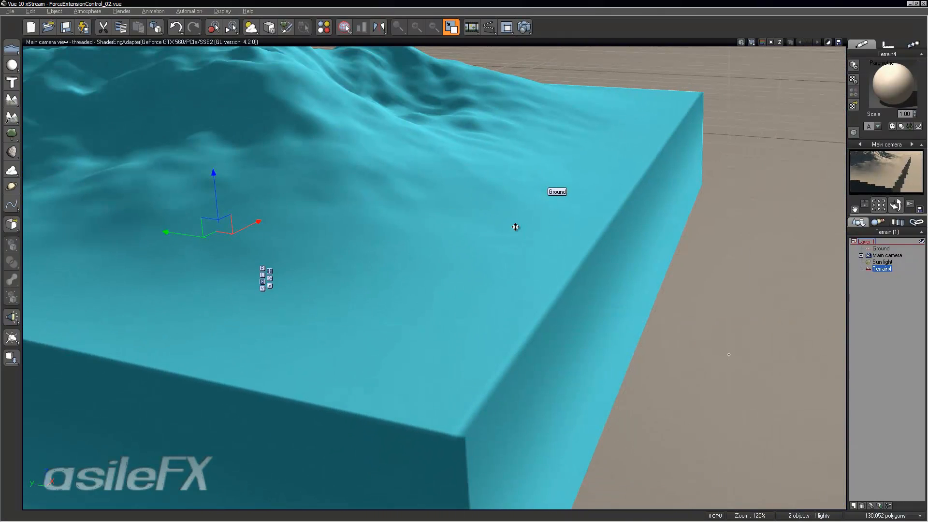
{"action": "mouse_move", "coordinate": [514, 266]}
{"action": "right_mouse_down"}
{"action": "mouse_move", "coordinate": [524, 172]}
{"action": "mouse_move", "coordinate": [561, 269]}
{"action": "mouse_move", "coordinate": [483, 256]}
{"action": "mouse_move", "coordinate": [516, 261]}
{"action": "right_mouse_up"}
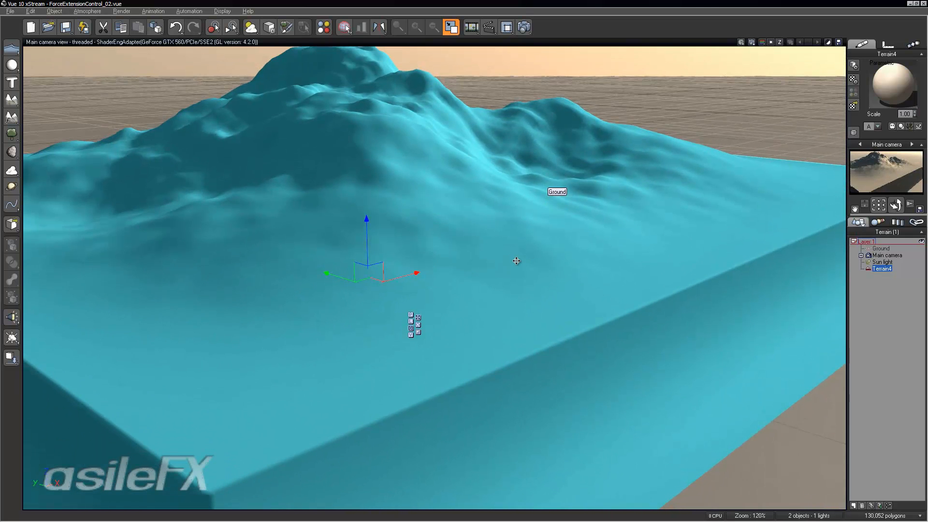